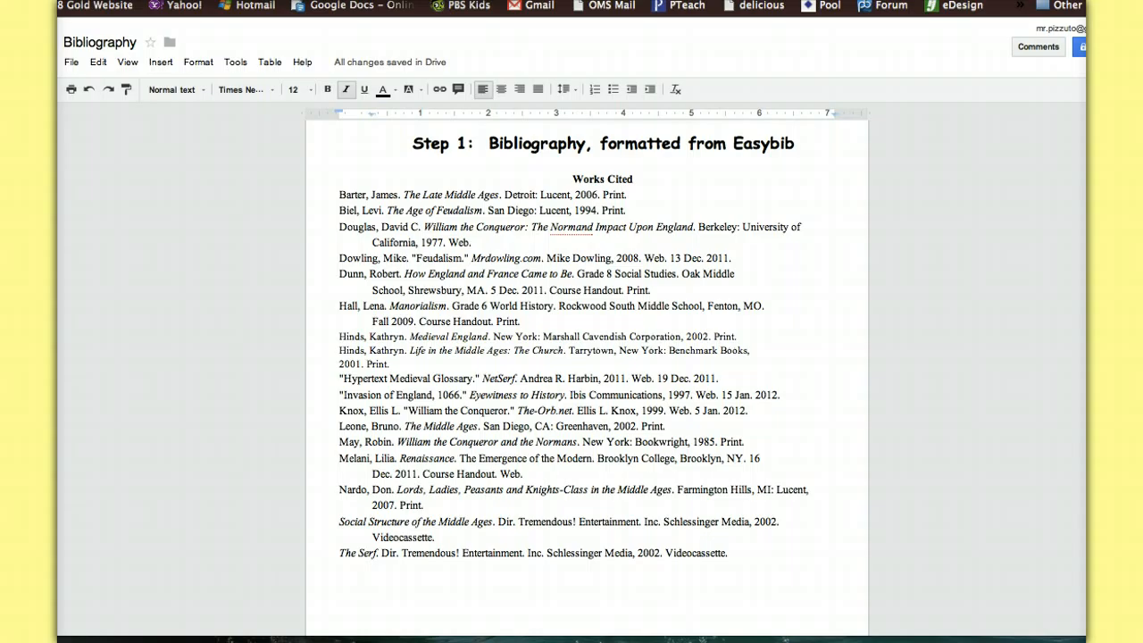
Label the first Works Cited entry, The Late Middle Ages, with source number S1 followed by a tab space.
{"action": "left_click", "coordinate": [468, 193]}
{"action": "left_click", "coordinate": [337, 195]}
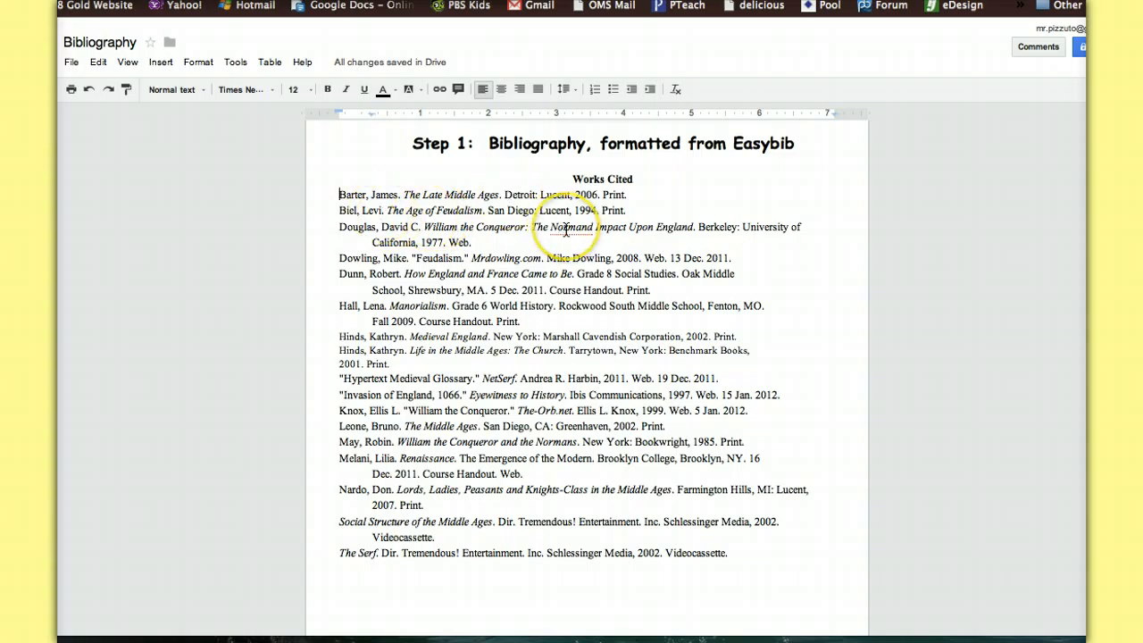
{"action": "type", "text": "S"}
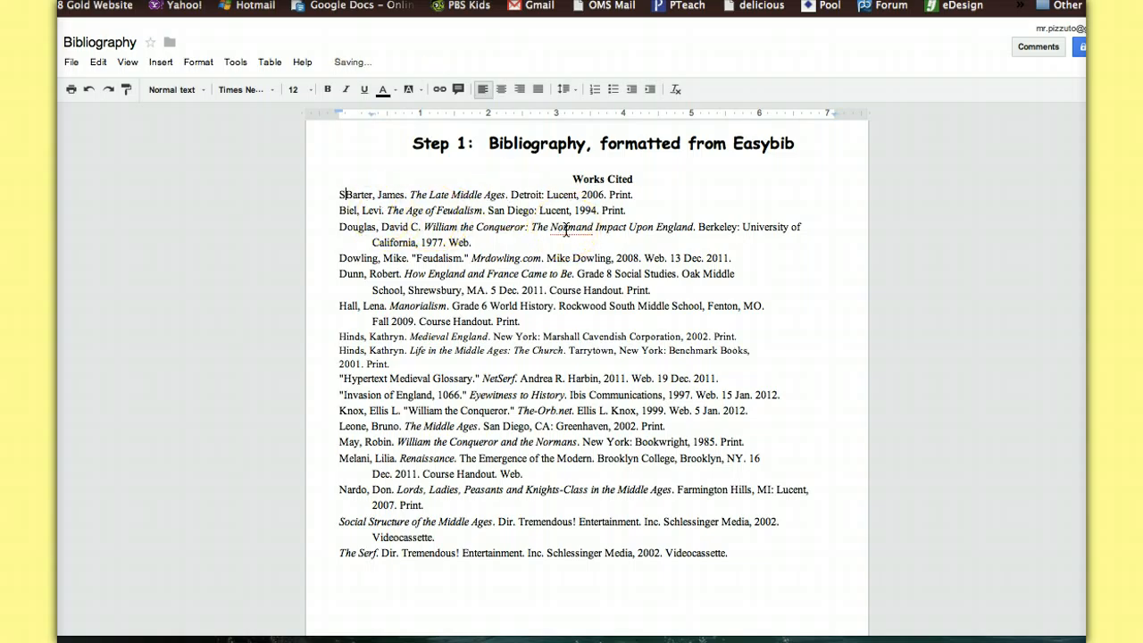
{"action": "type", "text": "1"}
{"action": "key", "text": "Tab"}
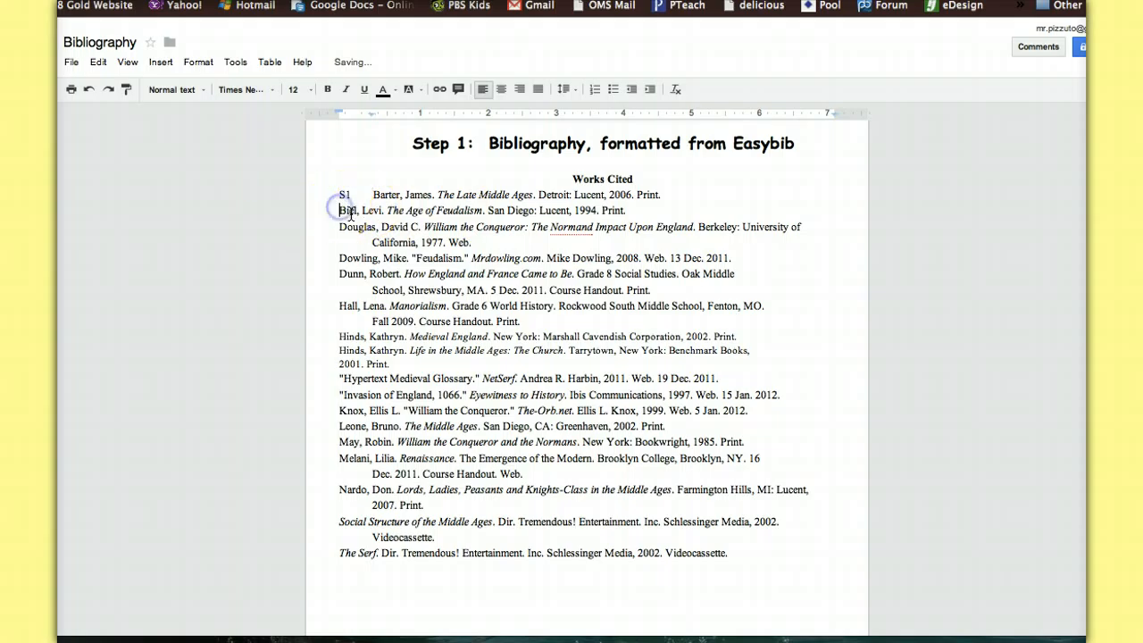
{"action": "left_click", "coordinate": [399, 229]}
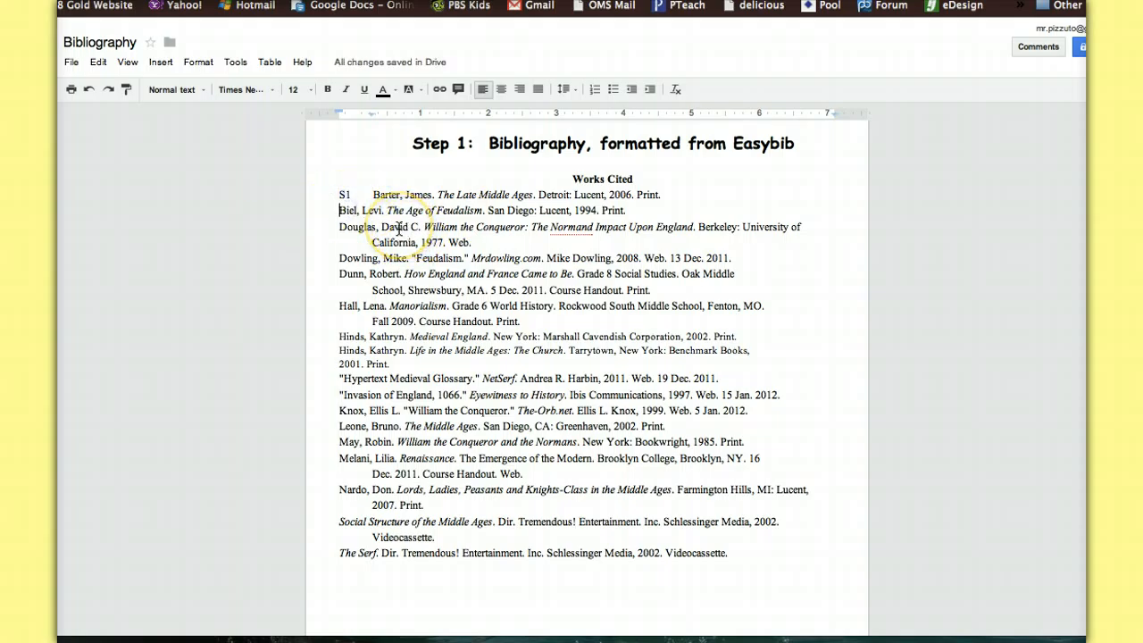
{"action": "left_click", "coordinate": [339, 215]}
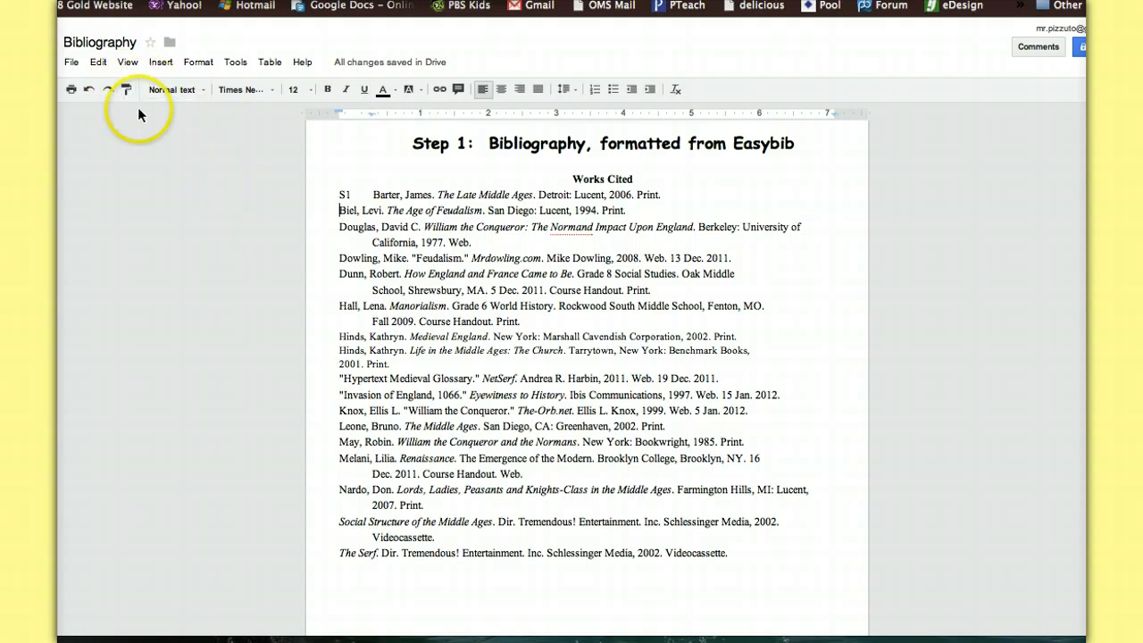
{"action": "left_click", "coordinate": [116, 91]}
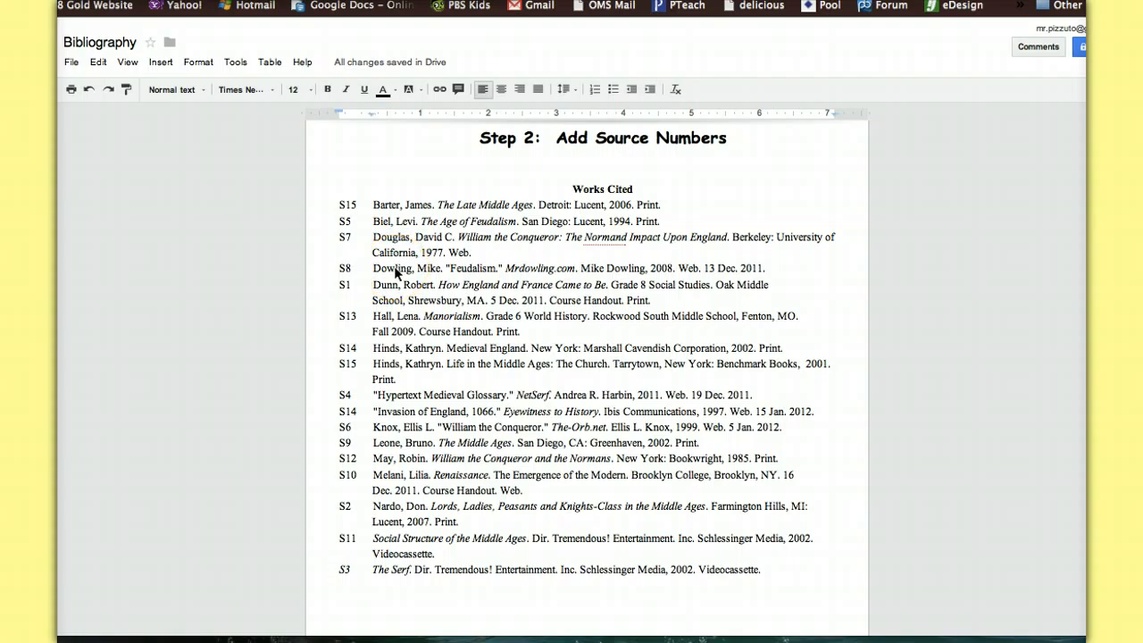
Cut the S15 entry for The Late Middle Ages down to the author's last name, keeping the S5 entry on its own line.
{"action": "left_click", "coordinate": [399, 205]}
{"action": "left_click_drag", "start_coordinate": [402, 204], "coordinate": [665, 211]}
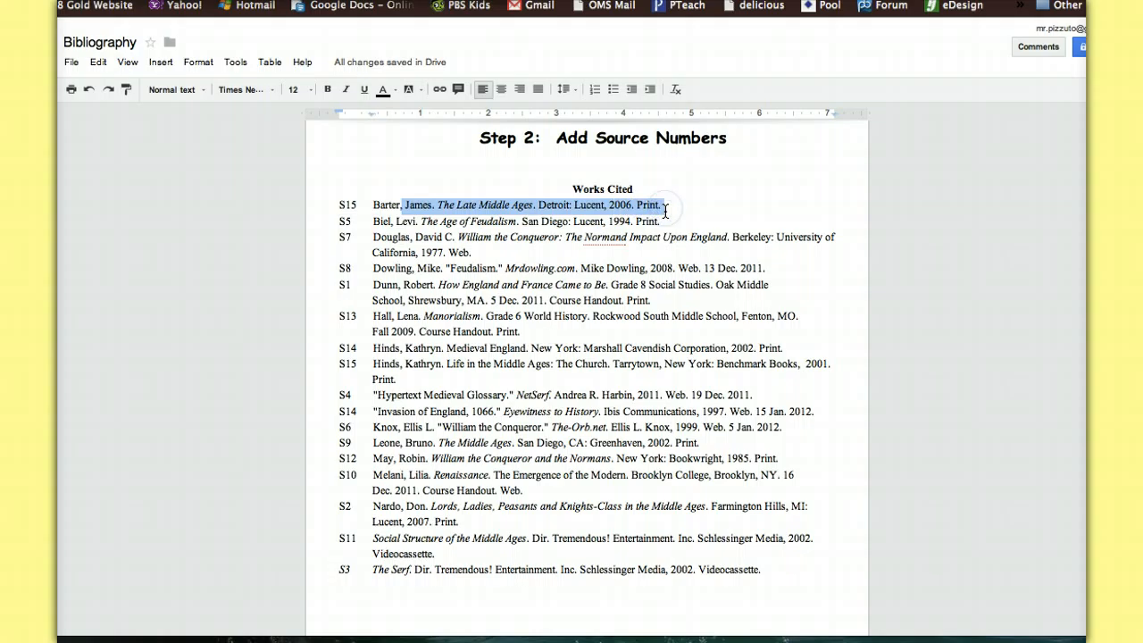
{"action": "key", "text": "BackSpace"}
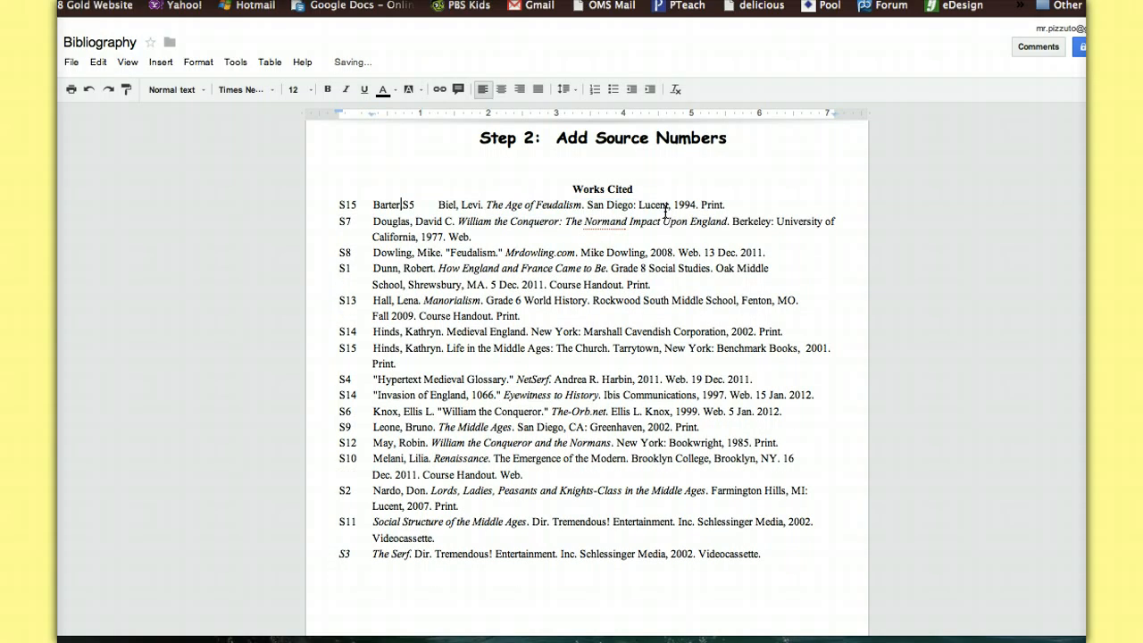
{"action": "key", "text": "Return"}
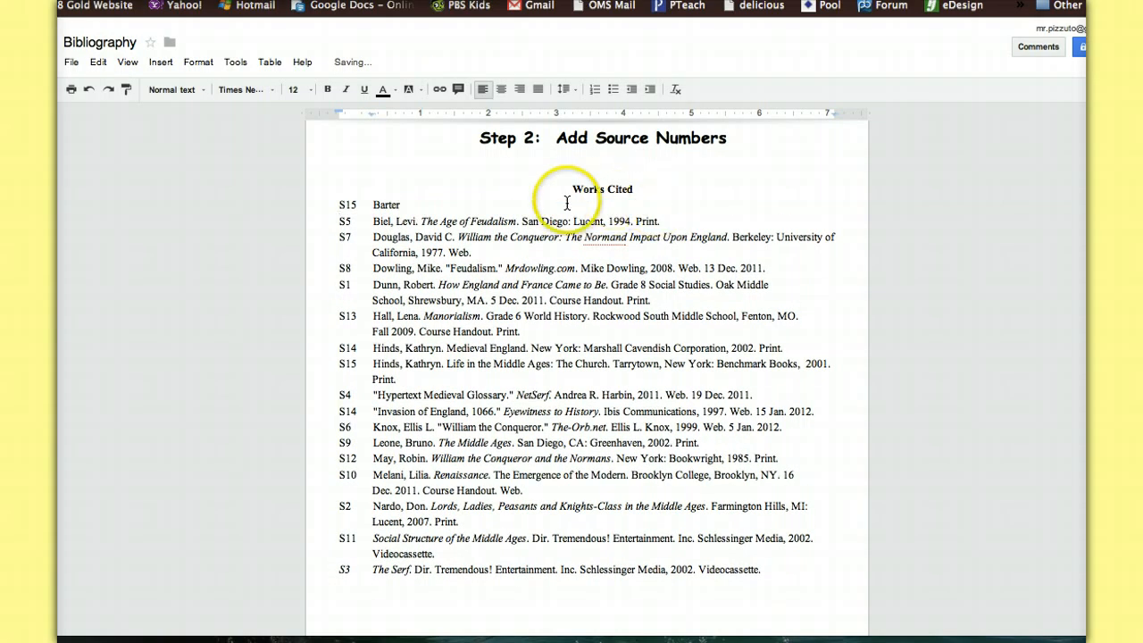
Try to cut the S5 entry for The Age of Feudalism down to the author's last name.
{"action": "left_click_drag", "start_coordinate": [672, 221], "coordinate": [390, 214]}
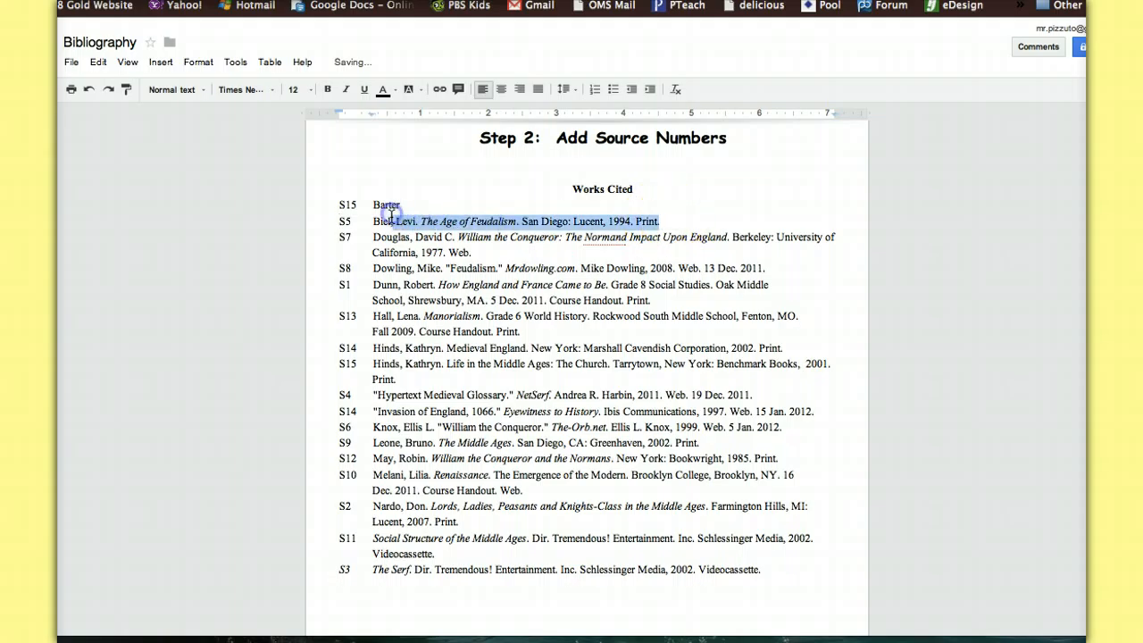
{"action": "key", "text": "BackSpace"}
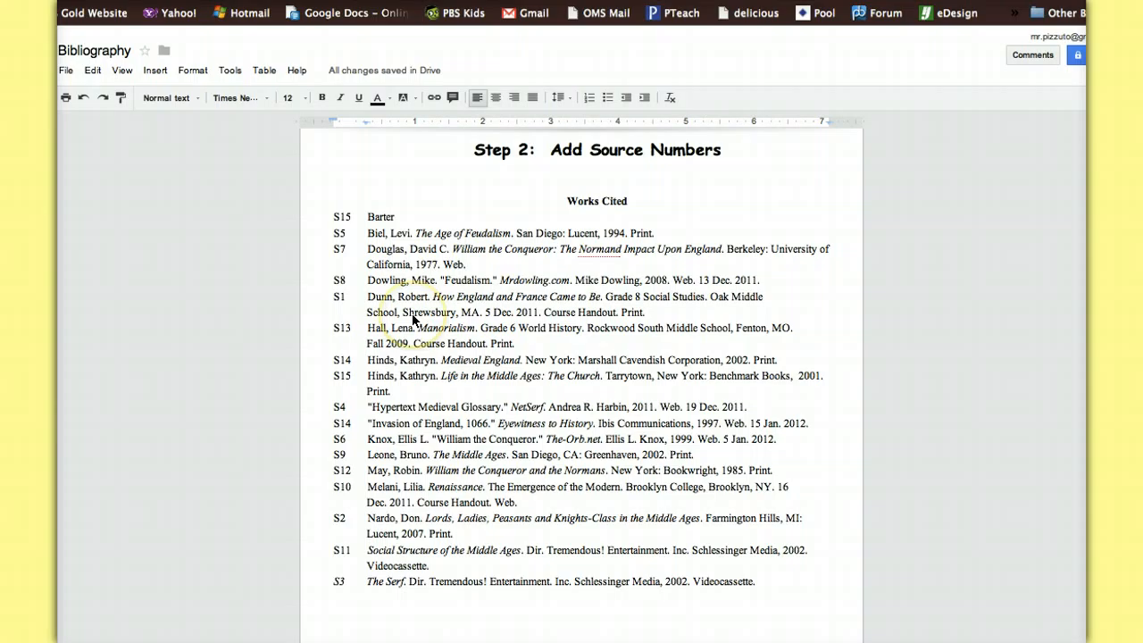
Remove the author's first name from the S14 Medieval England entry and the S15 Life in the Middle Ages entry.
{"action": "left_click", "coordinate": [366, 361]}
{"action": "left_click_drag", "start_coordinate": [367, 361], "coordinate": [395, 385]}
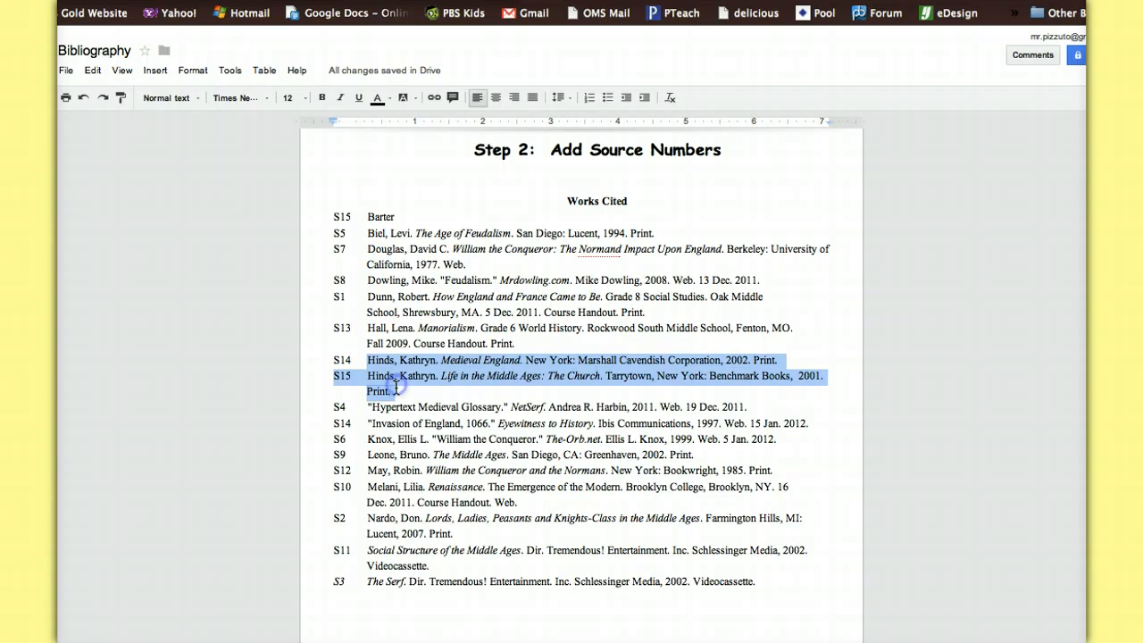
{"action": "left_click", "coordinate": [440, 362]}
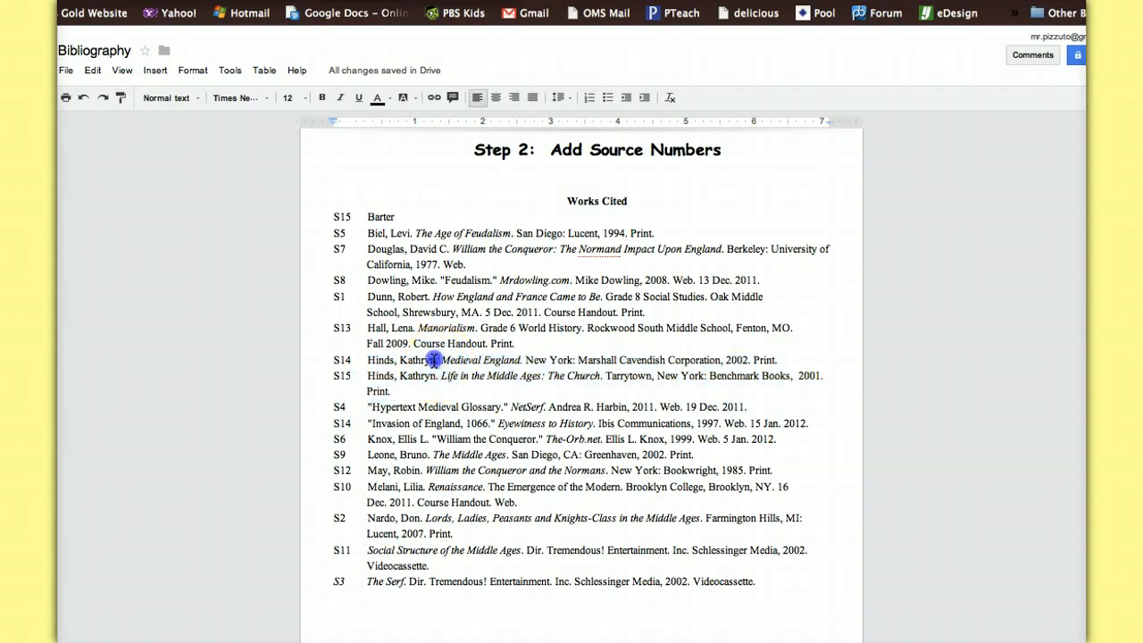
{"action": "left_click_drag", "start_coordinate": [439, 361], "coordinate": [402, 361]}
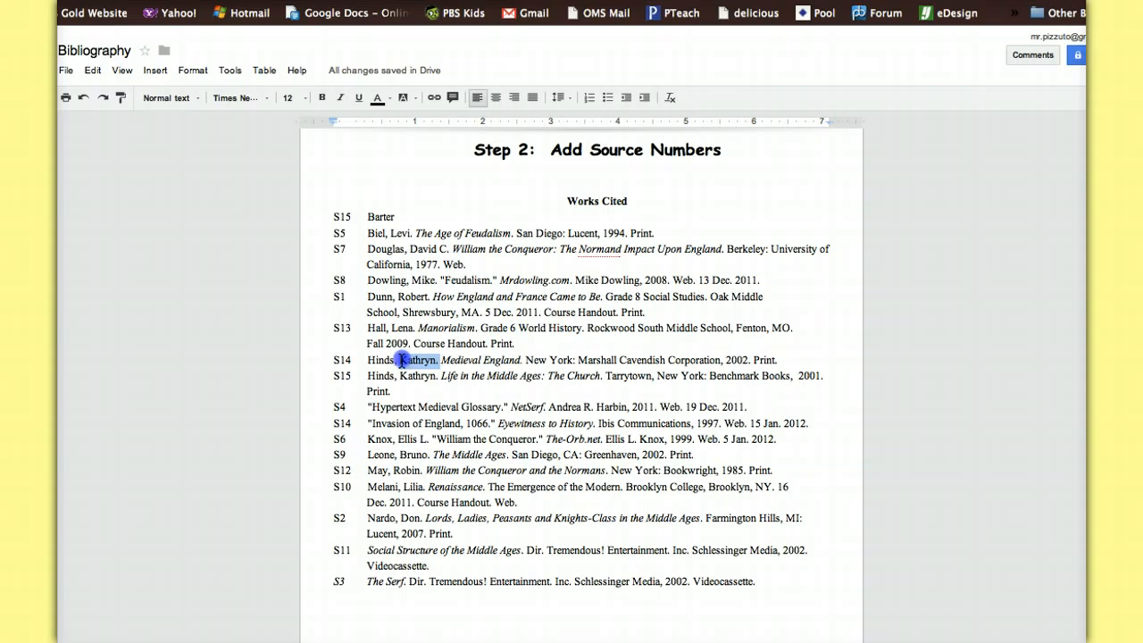
{"action": "key", "text": "BackSpace"}
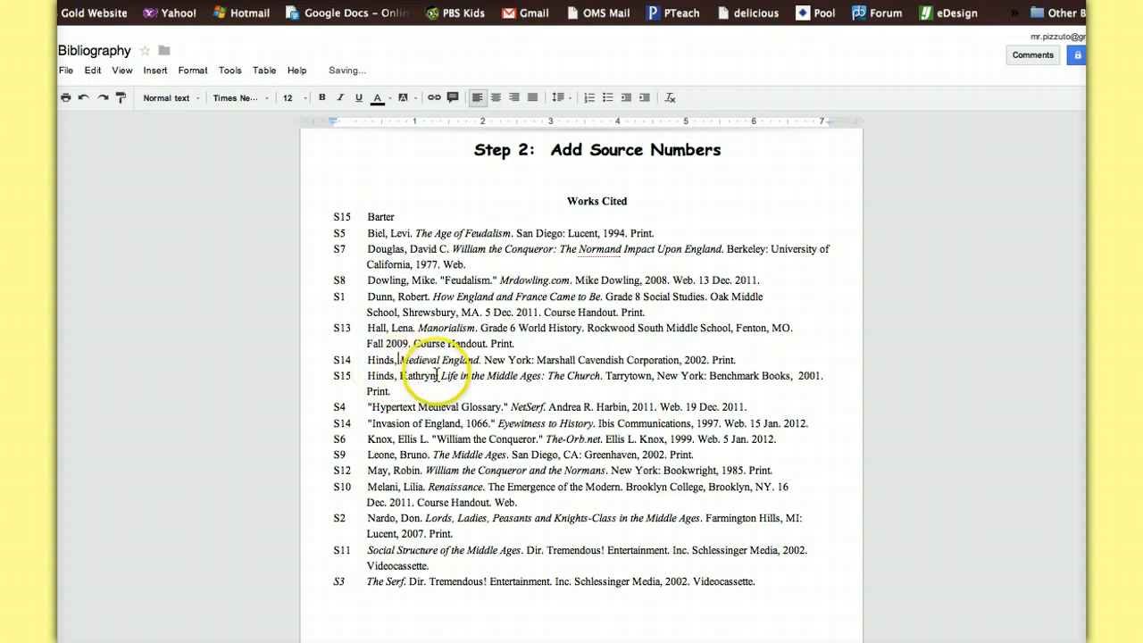
{"action": "left_click_drag", "start_coordinate": [438, 375], "coordinate": [398, 375]}
{"action": "key", "text": "BackSpace"}
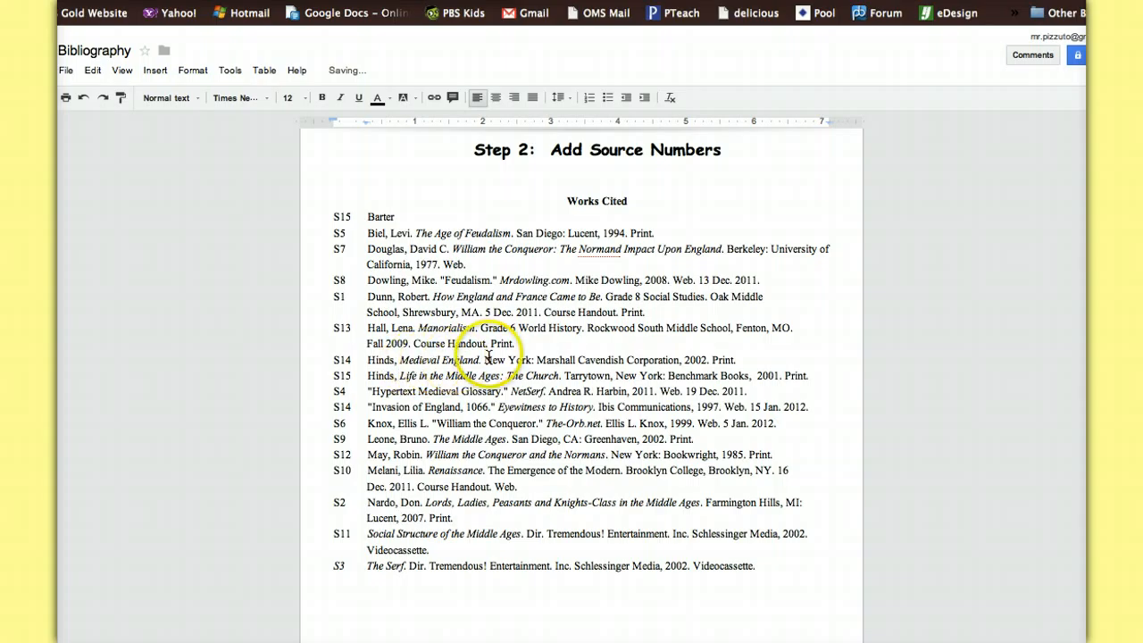
Delete the publication details after the title Medieval England in the S14 entry, keeping the S15 entry on its own line.
{"action": "left_click", "coordinate": [492, 360]}
{"action": "left_click_drag", "start_coordinate": [492, 360], "coordinate": [752, 360]}
{"action": "key", "text": "BackSpace"}
{"action": "key", "text": "BackSpace"}
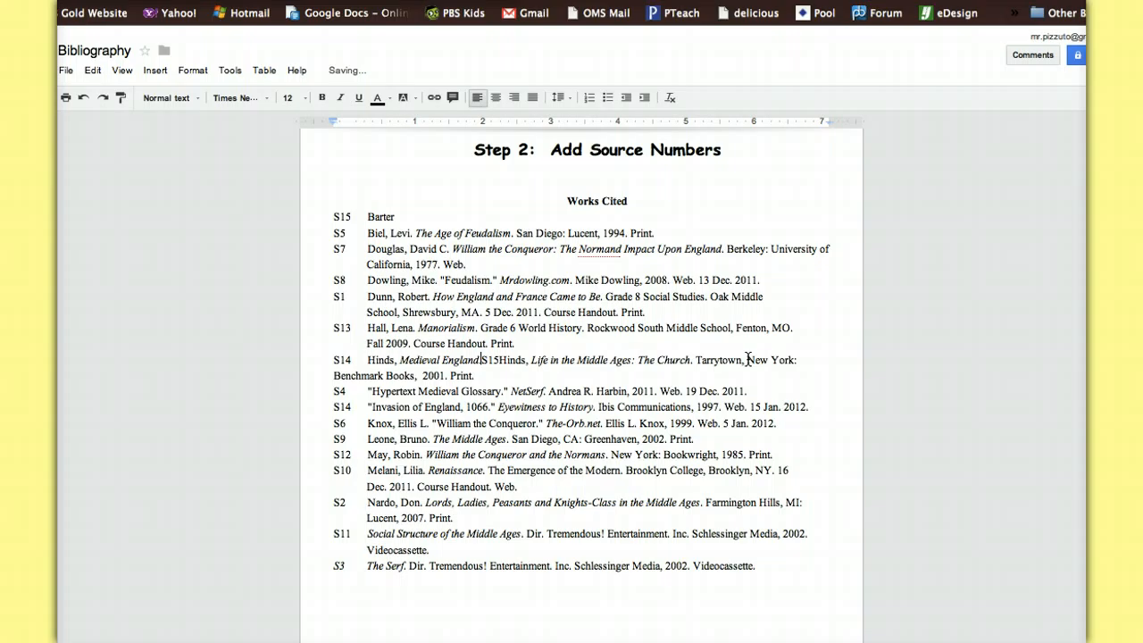
{"action": "key", "text": "Return"}
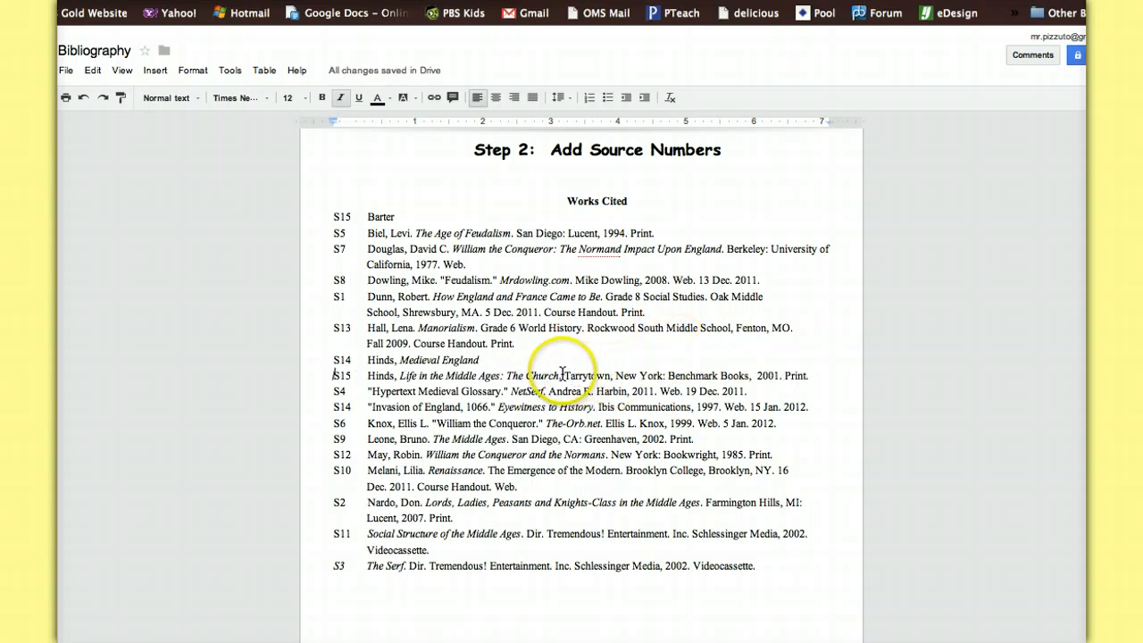
Delete the publication details and the subtitle The Church from the S15 entry, leaving the title as Life in the Middle Ages.
{"action": "left_click_drag", "start_coordinate": [564, 376], "coordinate": [808, 375]}
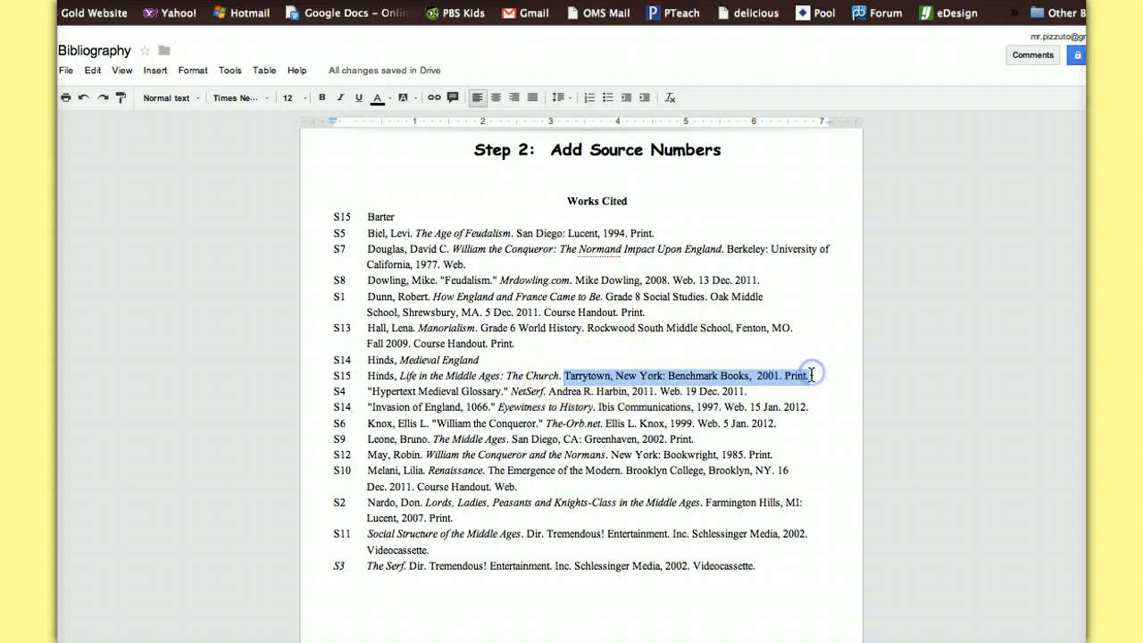
{"action": "key", "text": "BackSpace"}
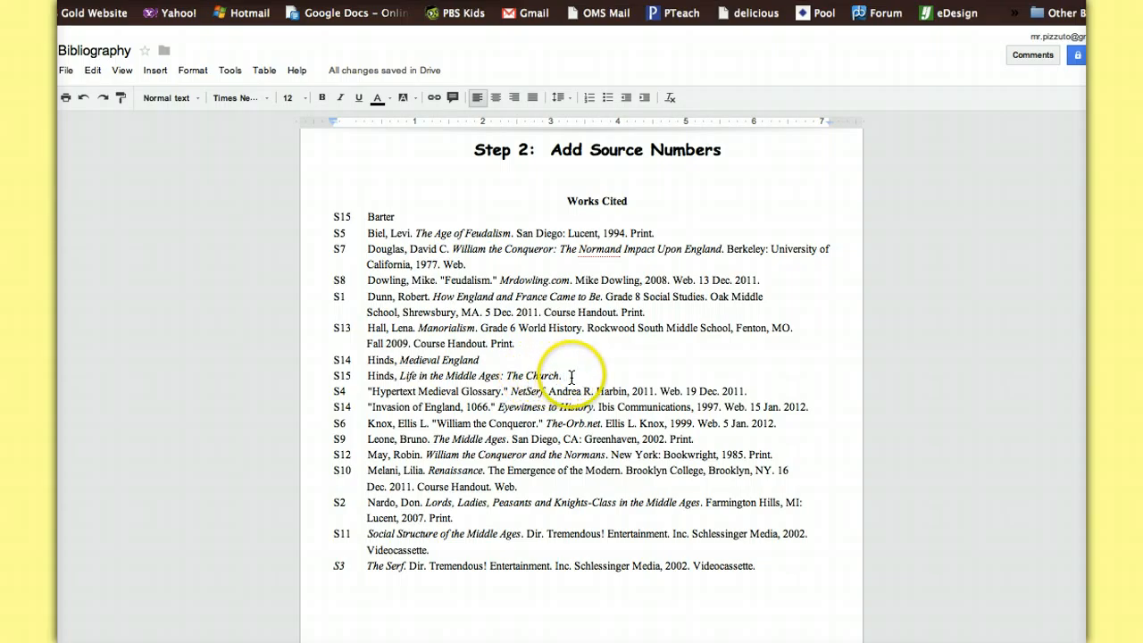
{"action": "left_click_drag", "start_coordinate": [572, 375], "coordinate": [506, 376]}
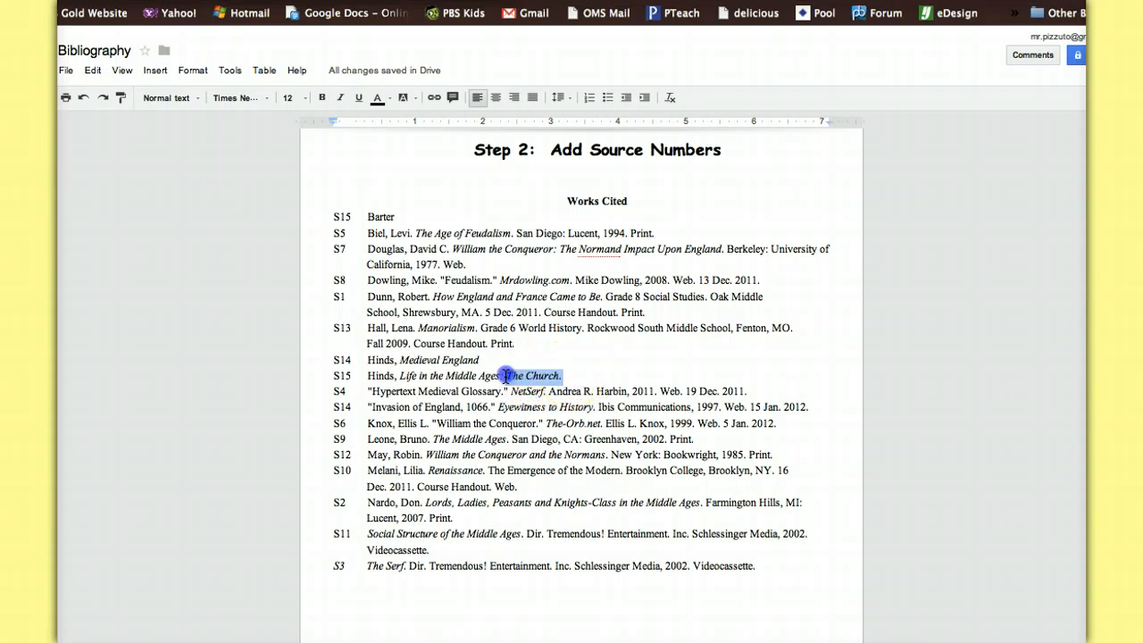
{"action": "key", "text": "BackSpace"}
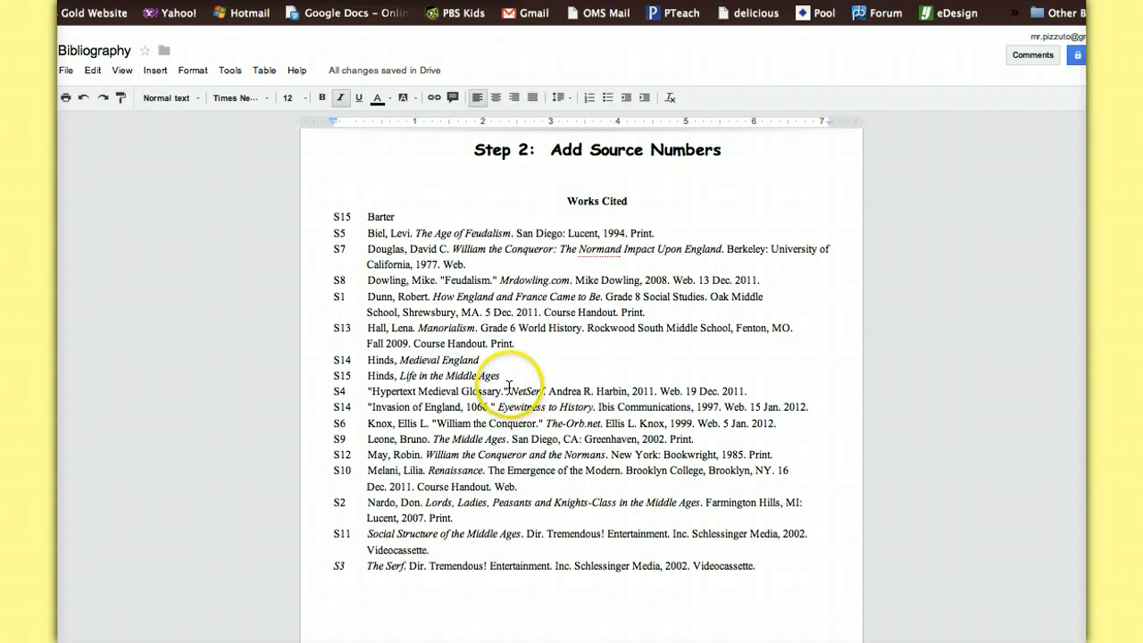
Delete the source details following the article titles in the "Hypertext Medieval Glossary" and "Invasion of England, 1066" entries.
{"action": "left_click_drag", "start_coordinate": [509, 391], "coordinate": [750, 393]}
{"action": "key", "text": "Delete"}
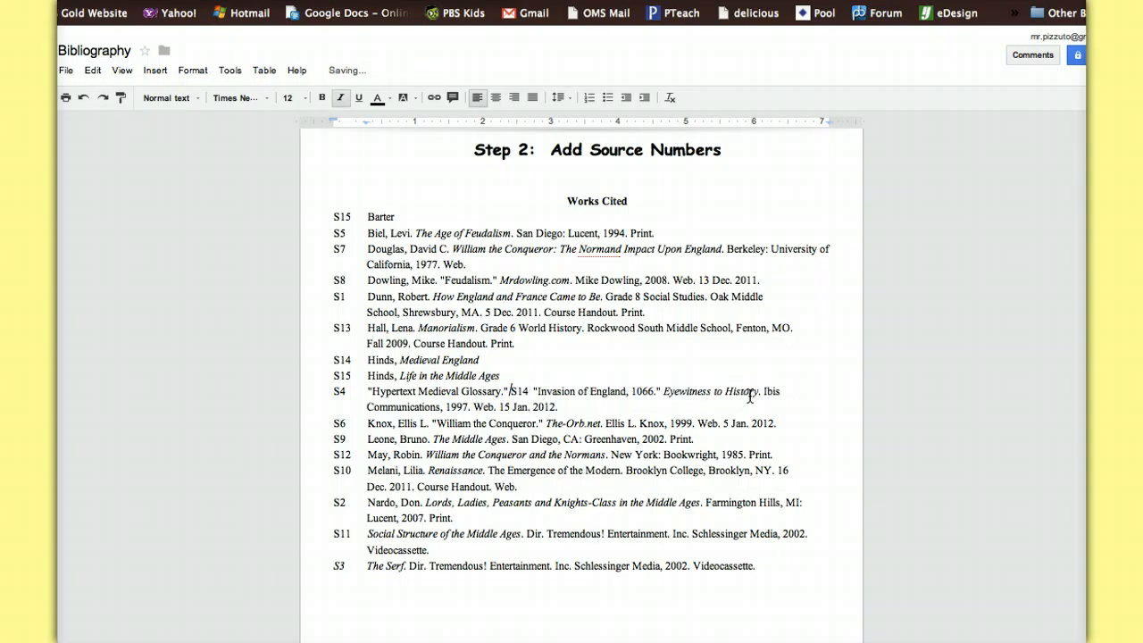
{"action": "key", "text": "Return"}
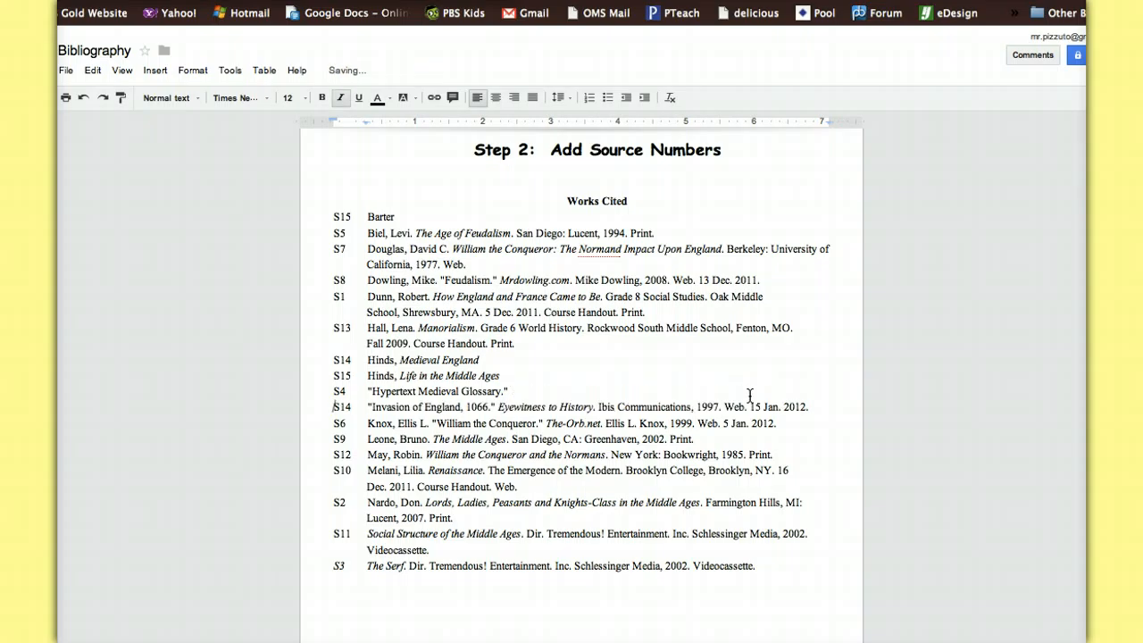
{"action": "left_click", "coordinate": [517, 406]}
{"action": "left_click_drag", "start_coordinate": [516, 405], "coordinate": [804, 412]}
{"action": "key", "text": "Delete"}
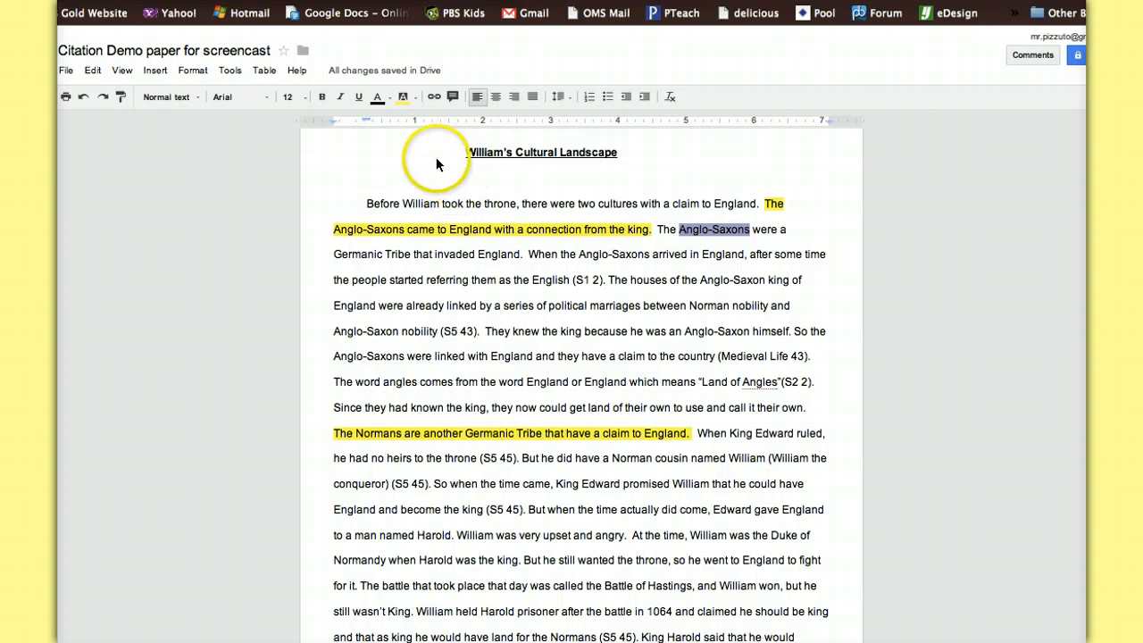
Examine the in-text citations (S1 2) and (S5 43) in the paper's first paragraph by selecting each one.
{"action": "left_click", "coordinate": [332, 191]}
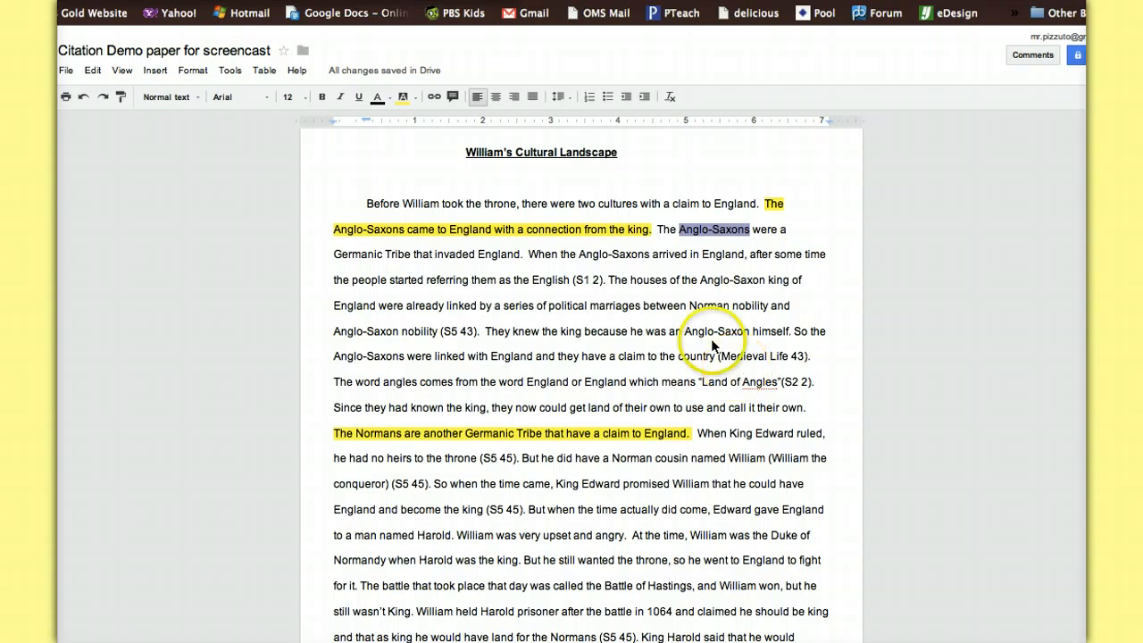
{"action": "left_click", "coordinate": [598, 284]}
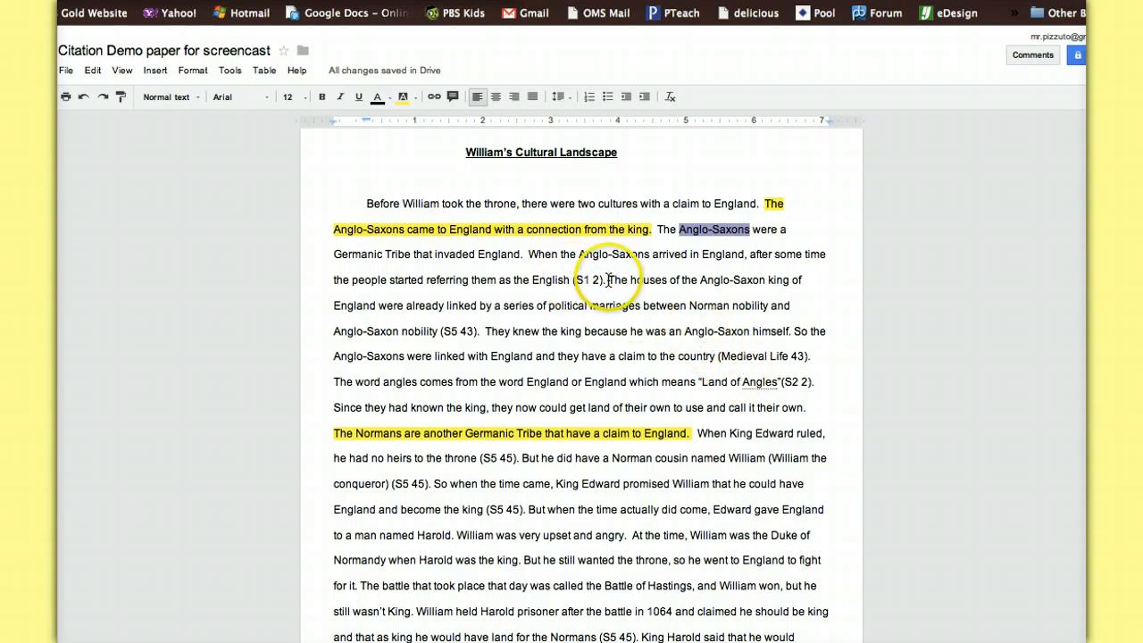
{"action": "left_click_drag", "start_coordinate": [607, 281], "coordinate": [576, 280]}
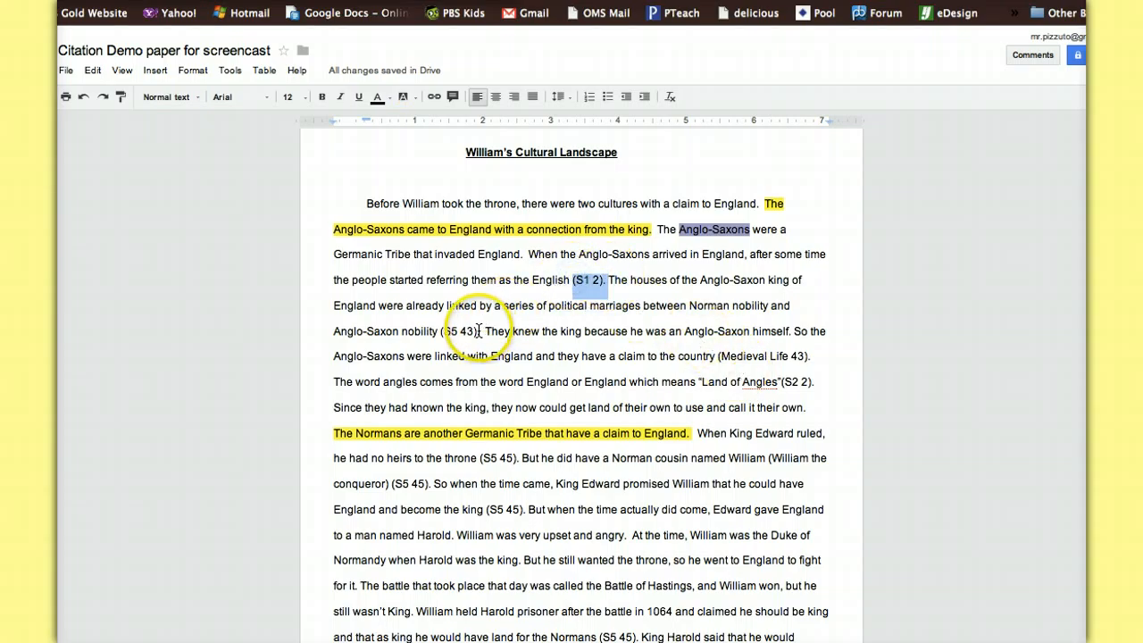
{"action": "left_click_drag", "start_coordinate": [474, 331], "coordinate": [444, 334]}
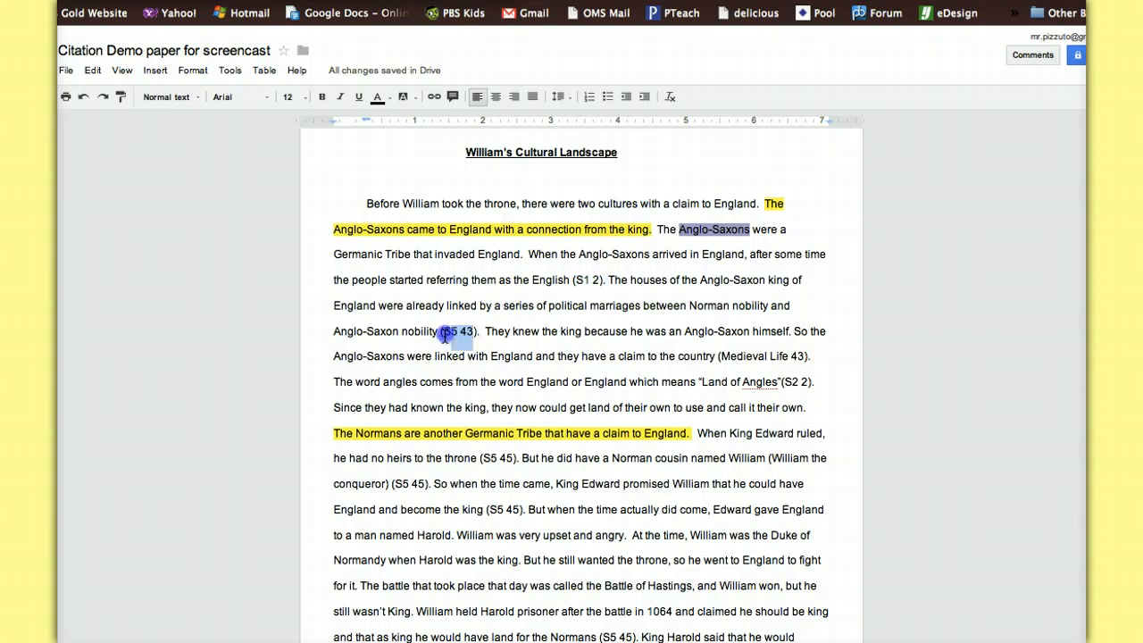
Retype the closing quotation mark after "Land of Angles" in the first paragraph.
{"action": "left_click", "coordinate": [781, 382]}
{"action": "key", "text": "BackSpace"}
{"action": "type", "text": "\""}
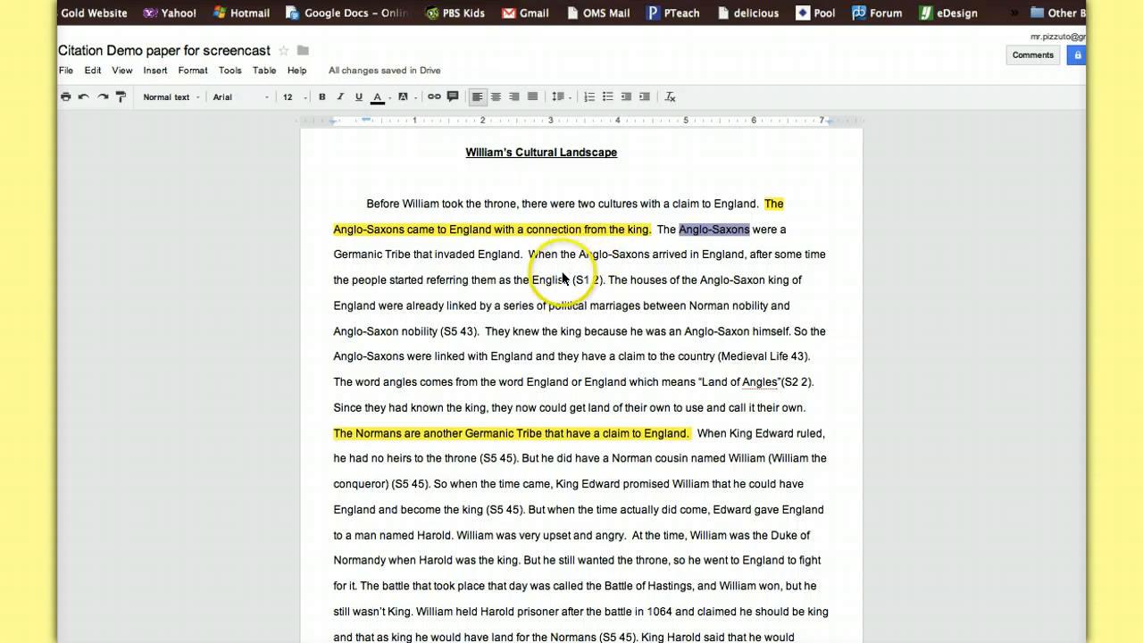
Look up the author's last name for the paper's S5 citation in the Bibliography document's source key.
{"action": "left_click", "coordinate": [458, 333]}
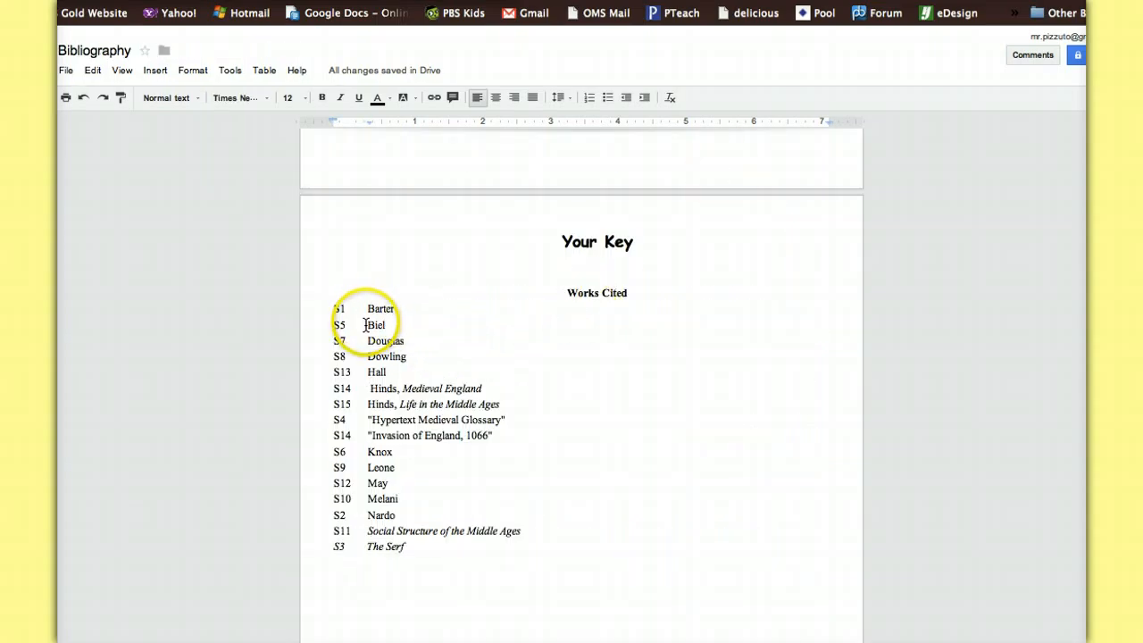
{"action": "left_click_drag", "start_coordinate": [365, 325], "coordinate": [380, 323]}
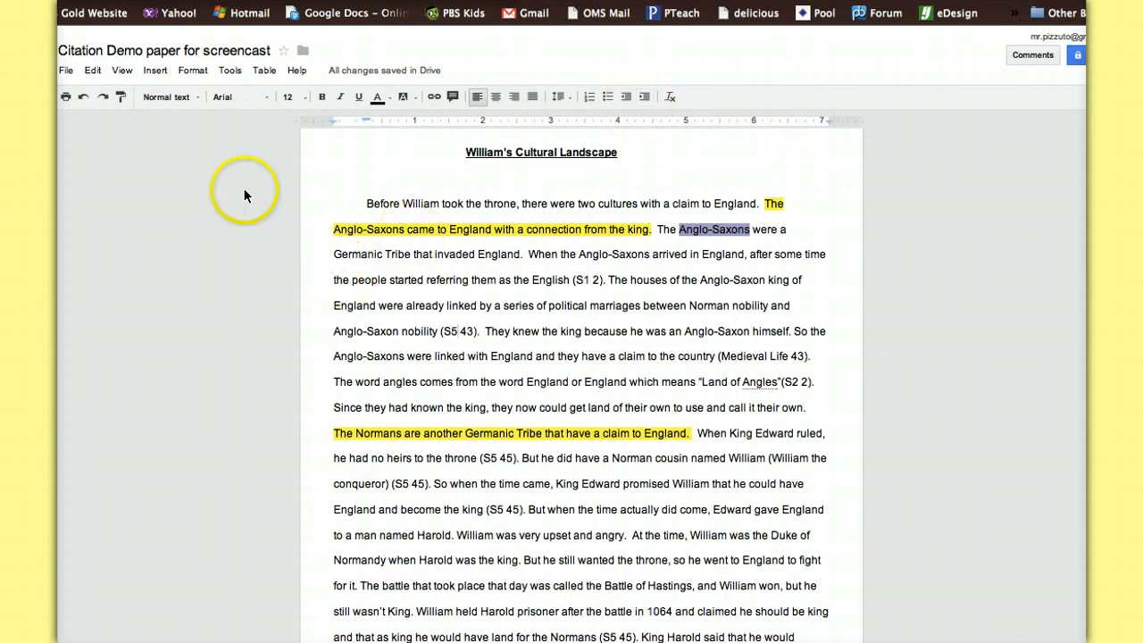
Replace every S5 source code in the paper with the S5 author's last name from the bibliography key.
{"action": "left_click", "coordinate": [95, 71]}
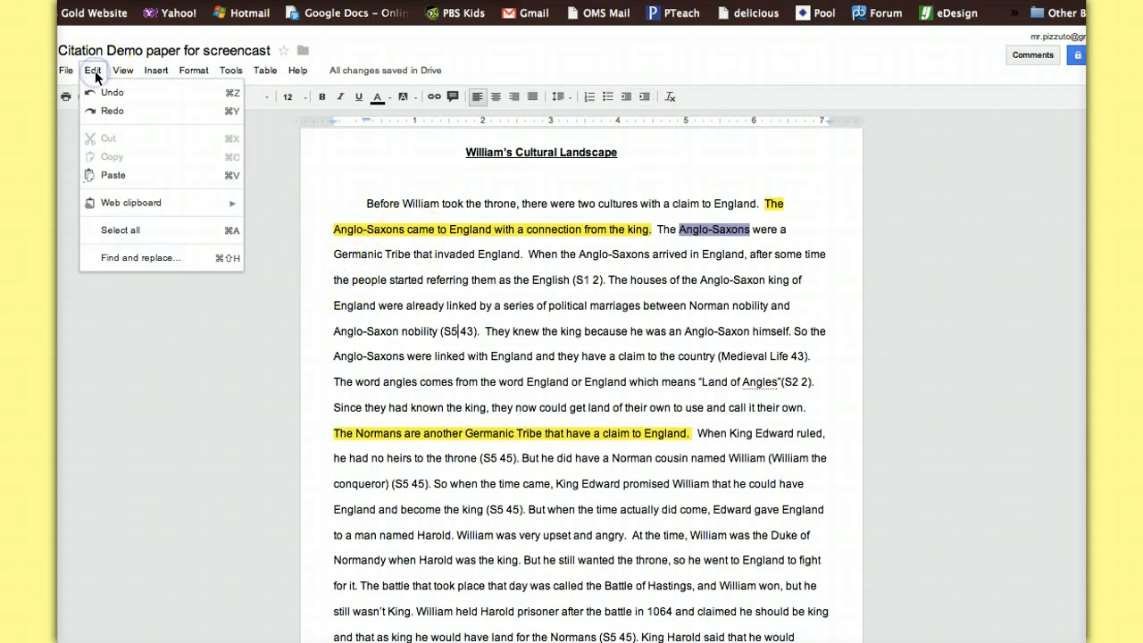
{"action": "left_click", "coordinate": [136, 258]}
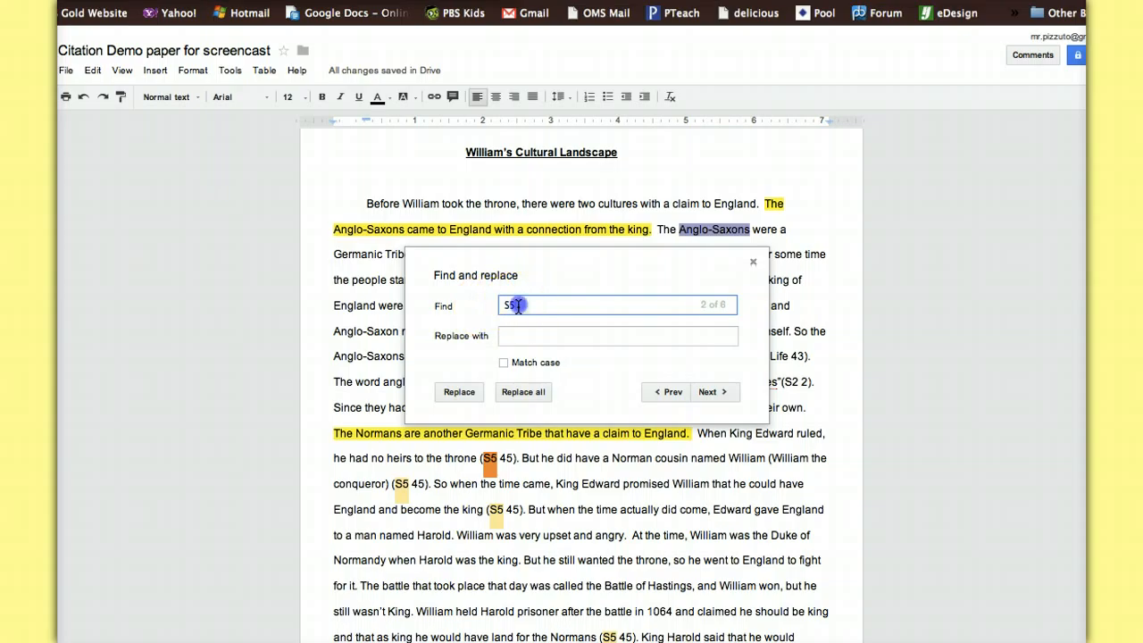
{"action": "left_click", "coordinate": [518, 306]}
{"action": "left_click", "coordinate": [513, 336]}
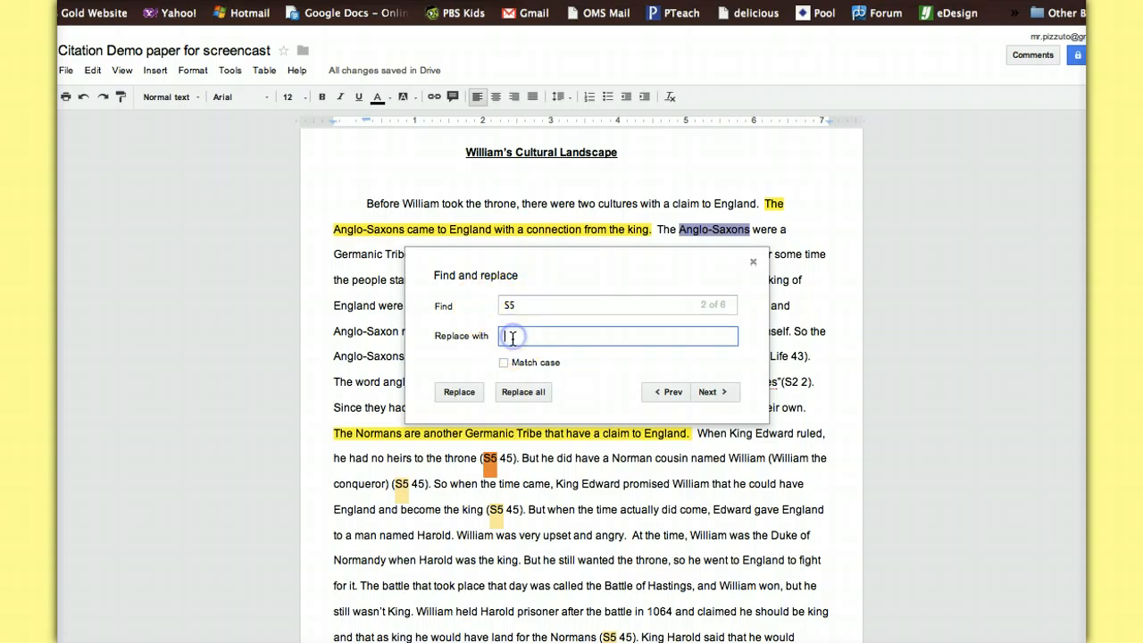
{"action": "left_click", "coordinate": [548, 337]}
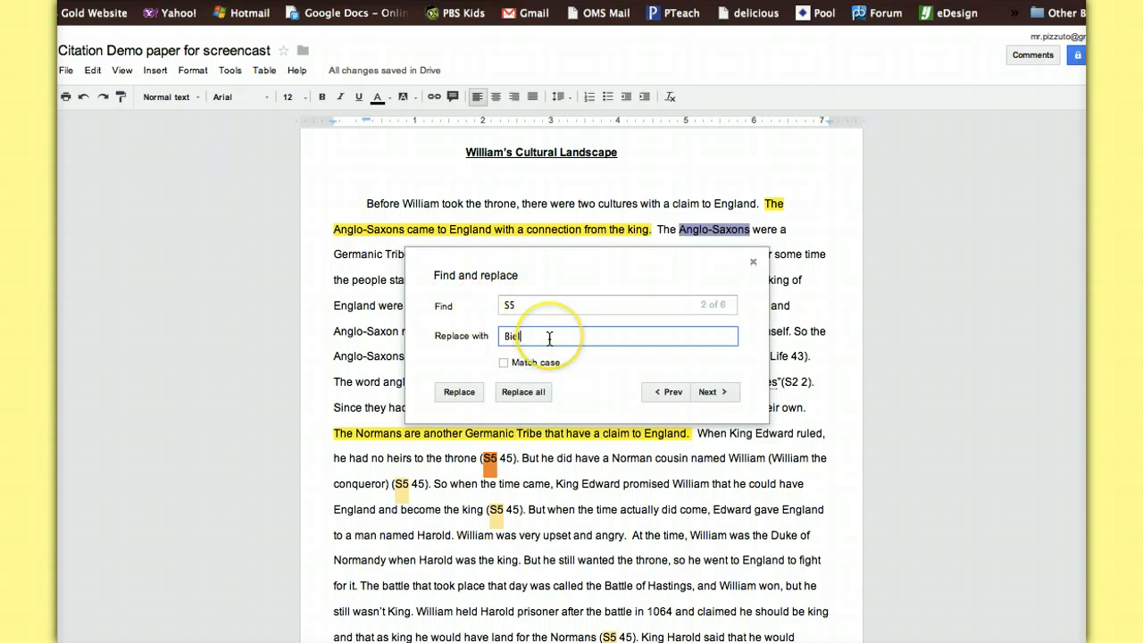
{"action": "left_click", "coordinate": [532, 391]}
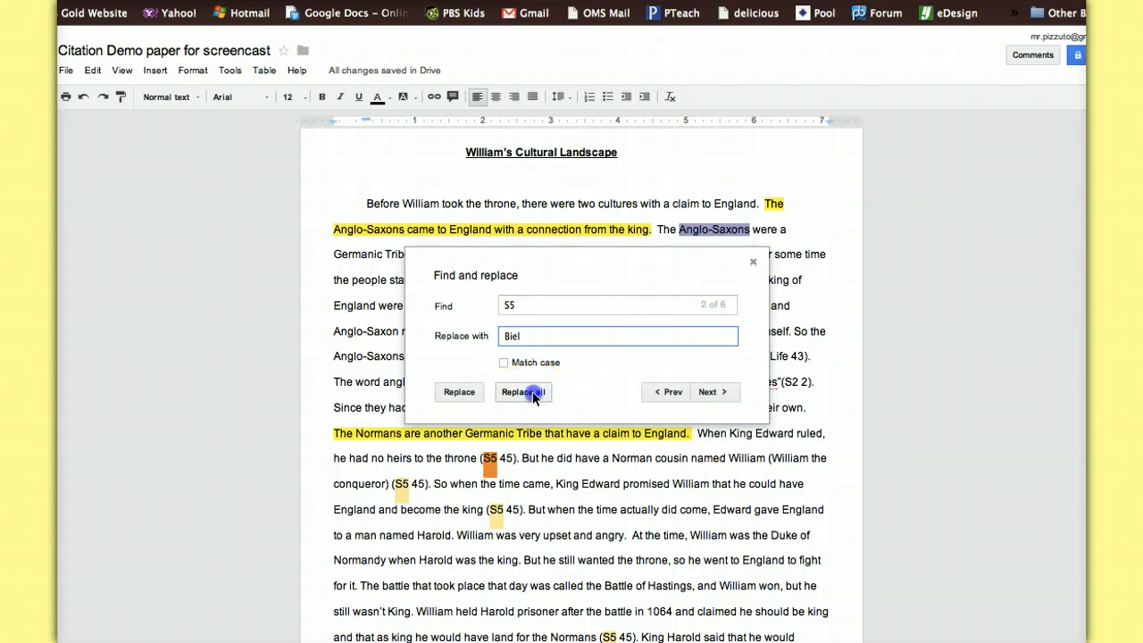
{"action": "left_click", "coordinate": [726, 318]}
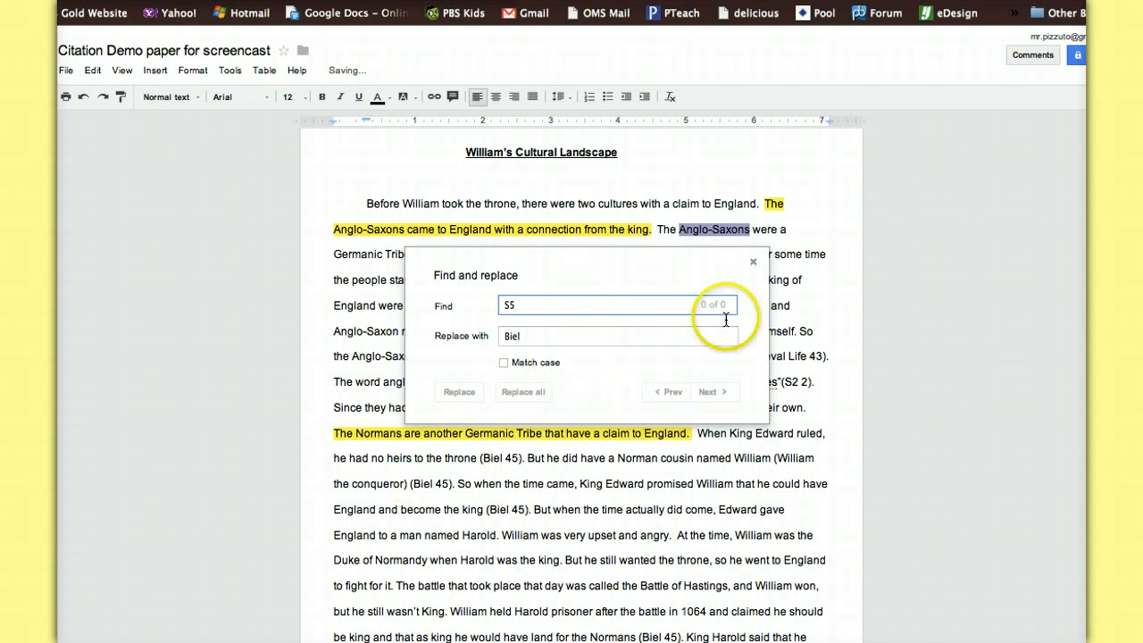
{"action": "left_click", "coordinate": [755, 263]}
{"action": "left_click", "coordinate": [445, 449]}
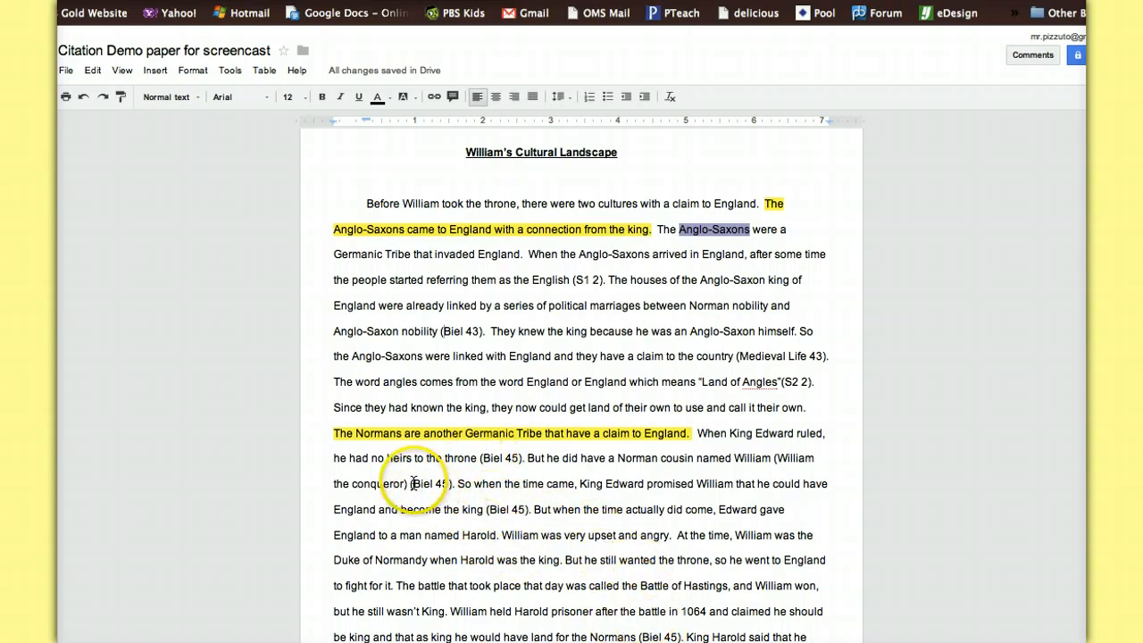
{"action": "left_click_drag", "start_coordinate": [410, 483], "coordinate": [450, 482]}
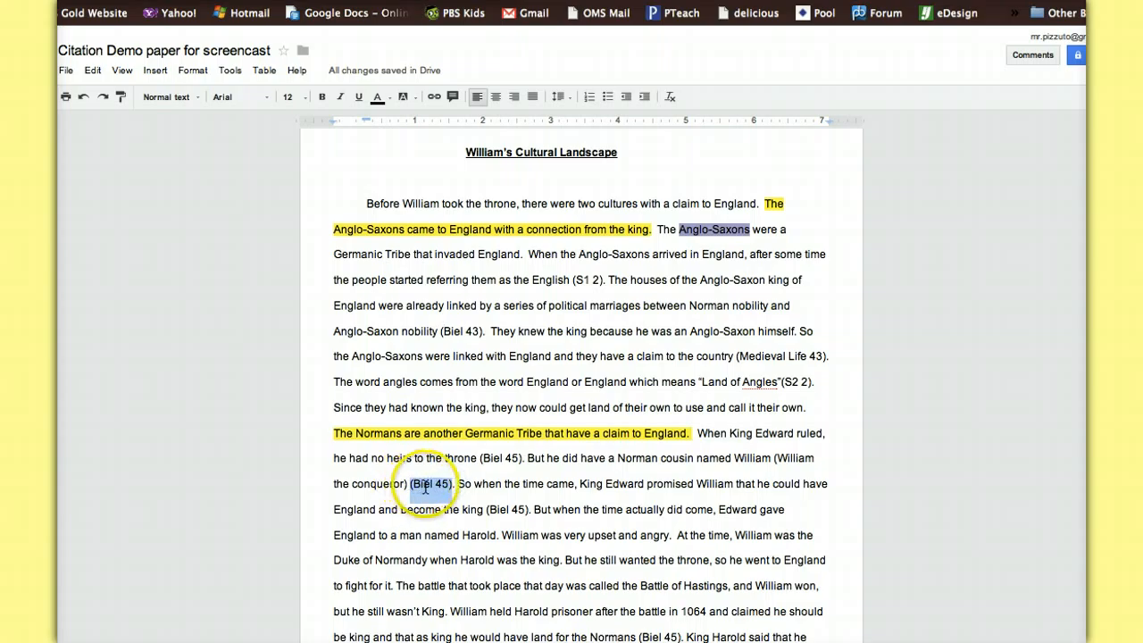
{"action": "left_click", "coordinate": [497, 461]}
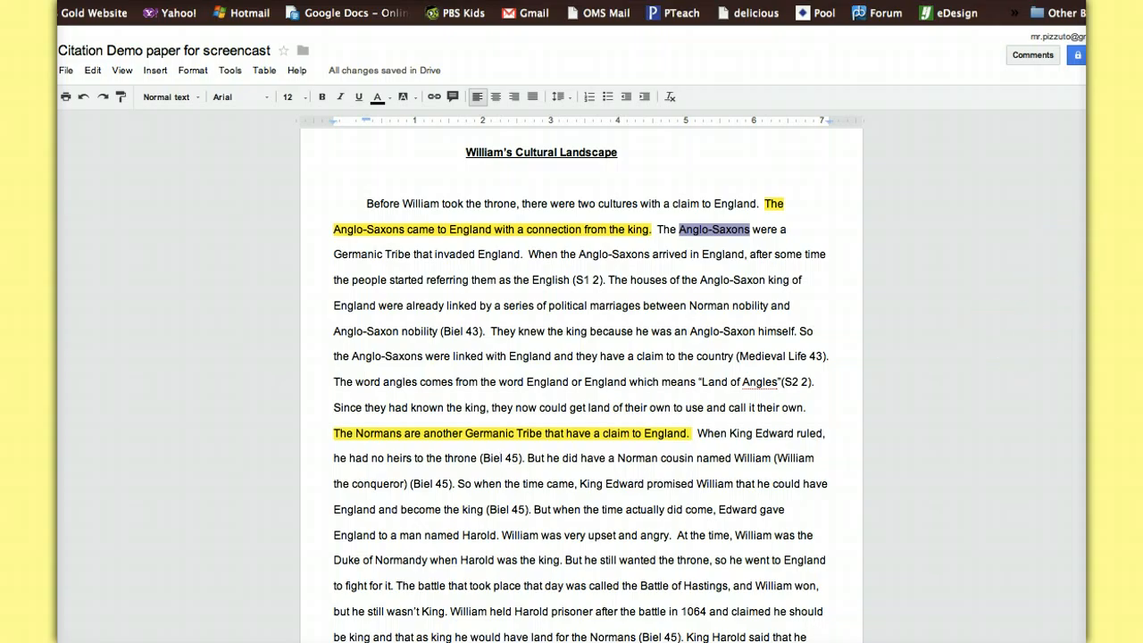
Change the first (S3) citation in the paragraph beginning "After William claimed England" to (S10).
{"action": "scroll", "coordinate": [977, 260], "scroll_direction": "down", "scroll_amount": 3}
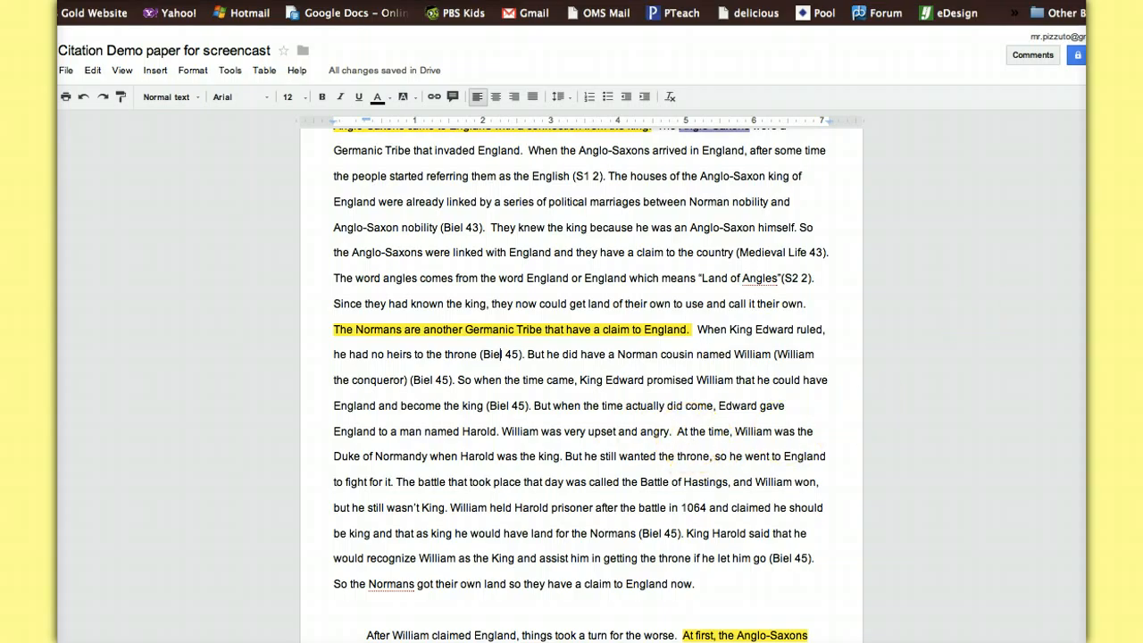
{"action": "scroll", "coordinate": [581, 384], "scroll_direction": "down", "scroll_amount": 5}
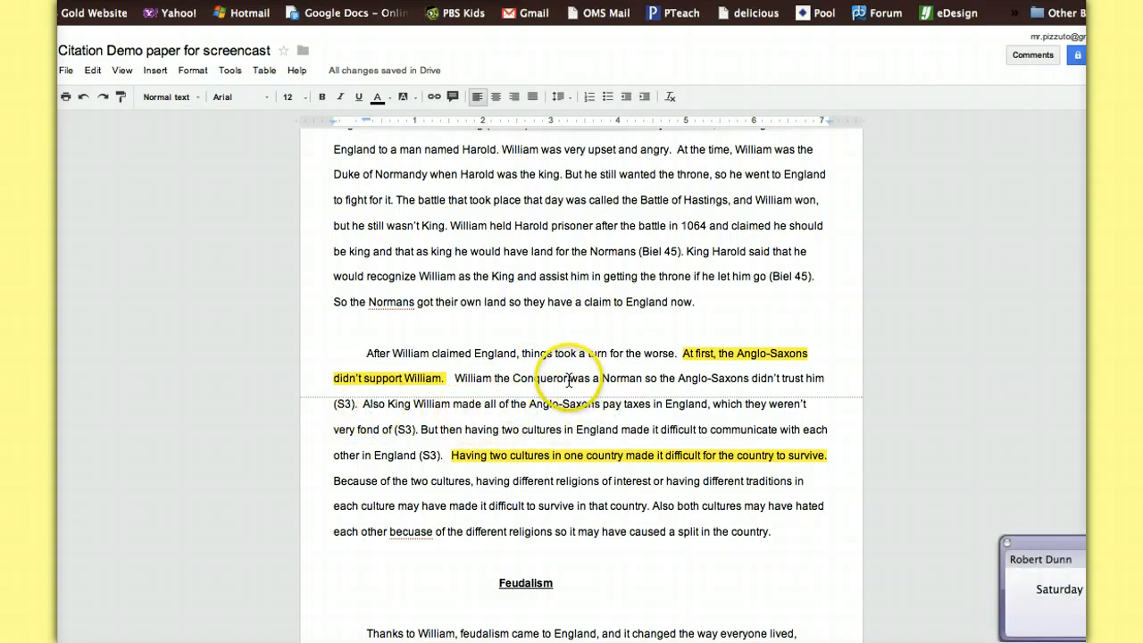
{"action": "left_click", "coordinate": [350, 404]}
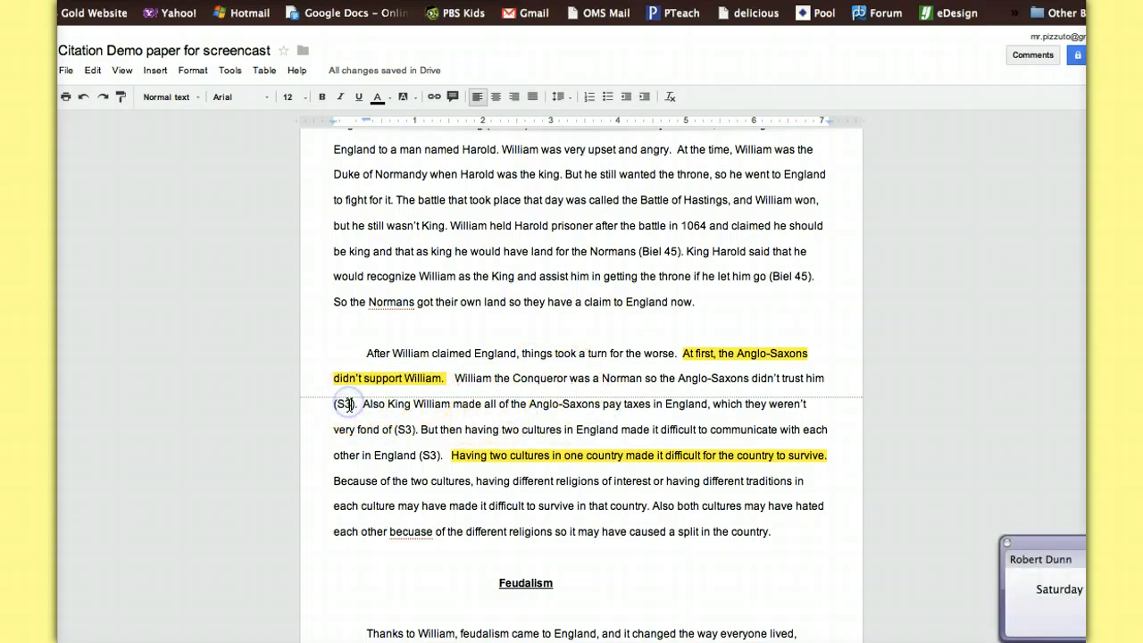
{"action": "key", "text": "BackSpace"}
{"action": "type", "text": "10"}
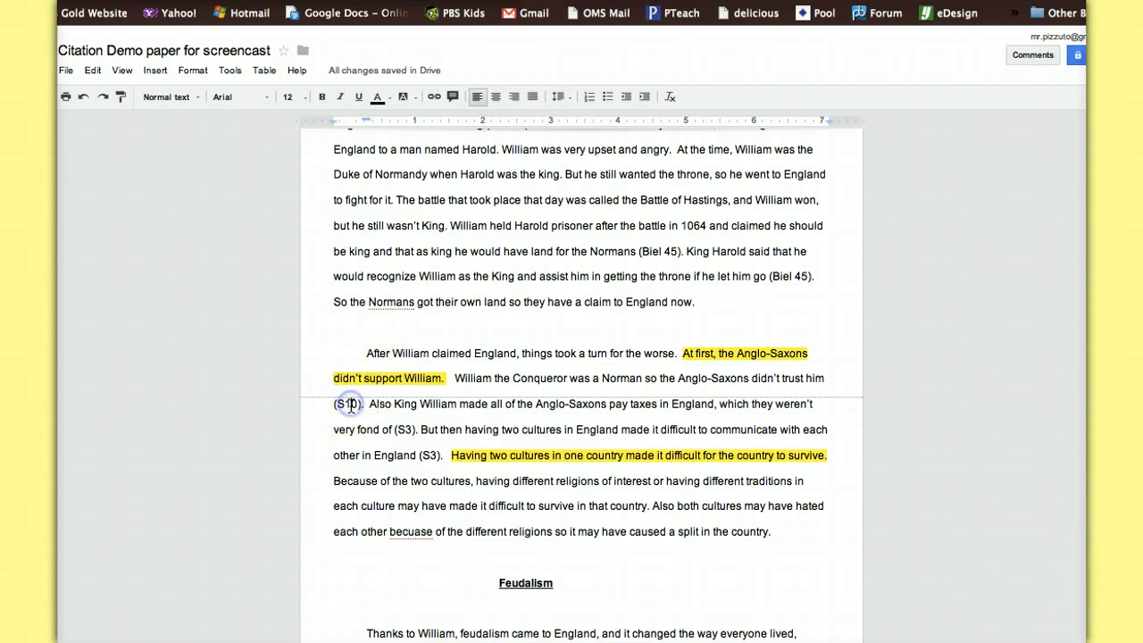
Replace the S1 part of the (S10) citation with the S5 author's last name, keeping the 0 directly after it.
{"action": "key", "text": "BackSpace"}
{"action": "key", "text": "BackSpace"}
{"action": "key", "text": "BackSpace"}
{"action": "type", "text": "Biel0"}
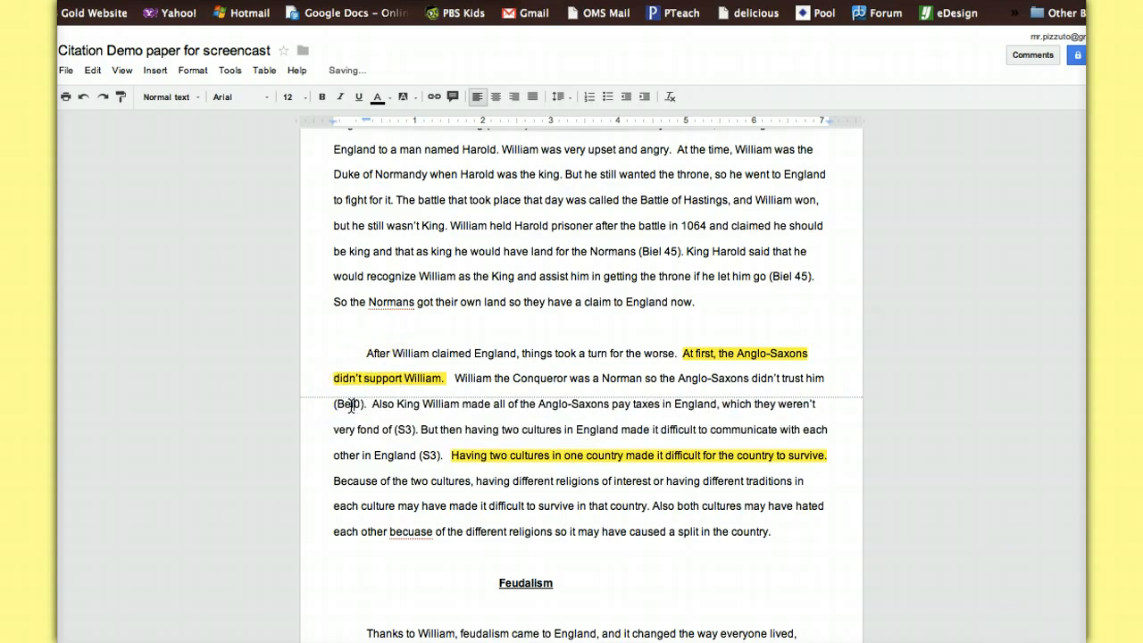
{"action": "key", "text": "BackSpace"}
{"action": "key", "text": "BackSpace"}
{"action": "key", "text": "BackSpace"}
{"action": "type", "text": "iel"}
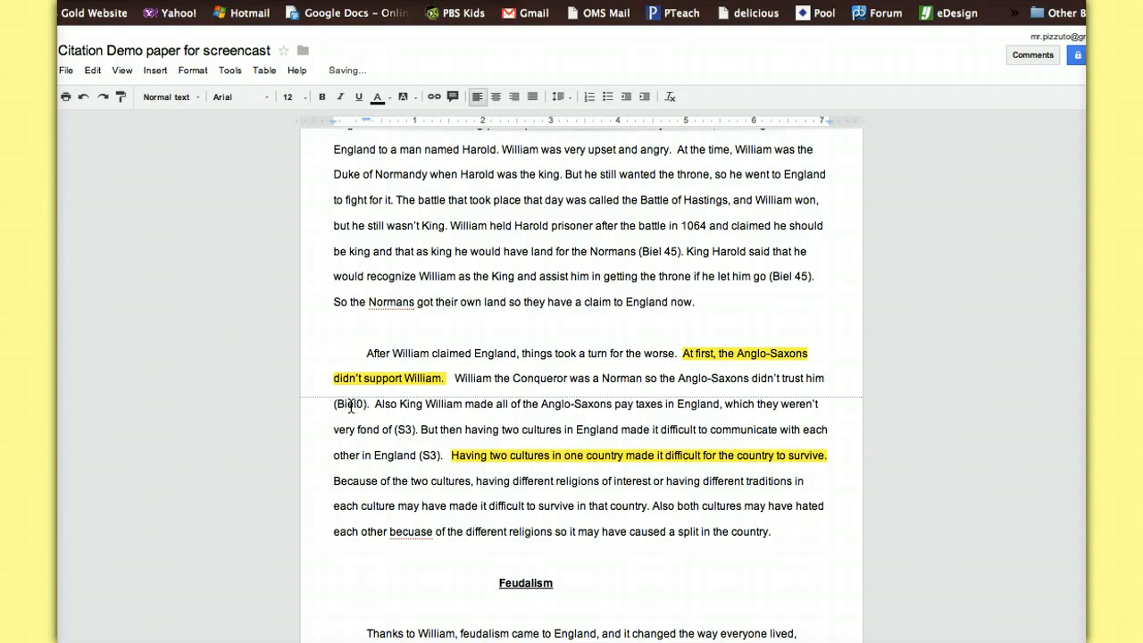
{"action": "left_click", "coordinate": [404, 455]}
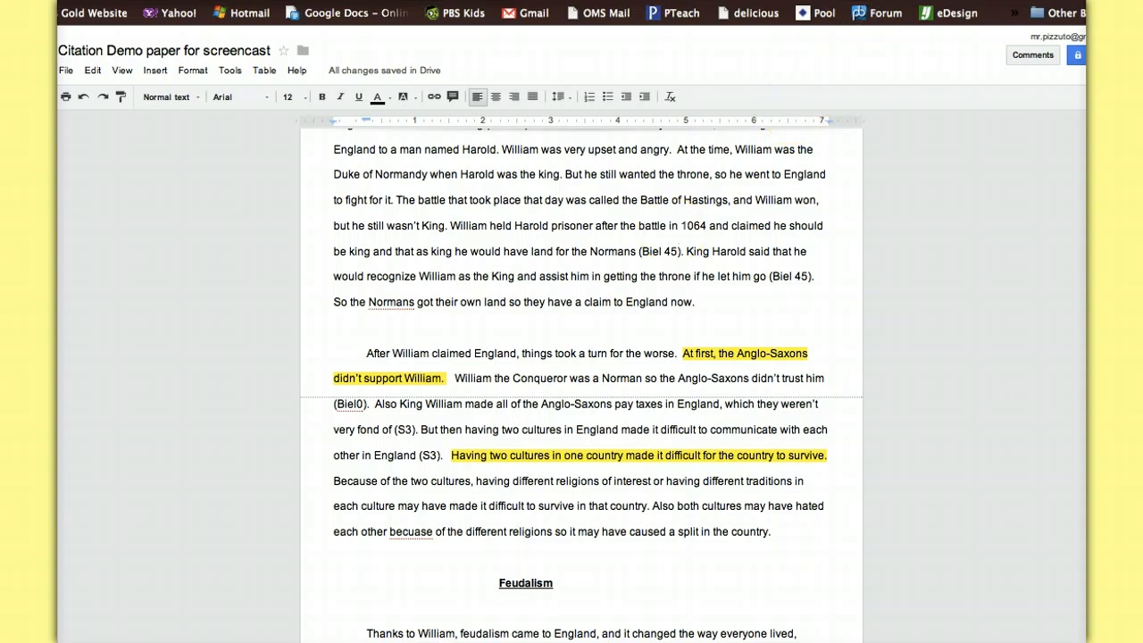
Copy the S3 source title, The Serf, from the Bibliography document's key and return to the paper.
{"action": "key", "text": "ctrl+Tab"}
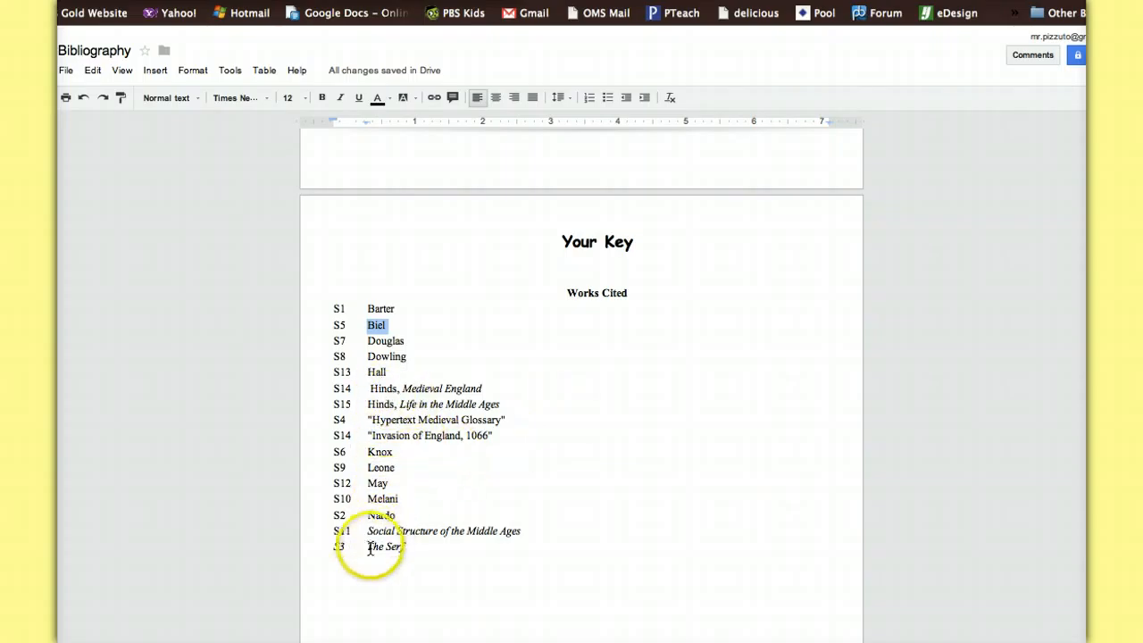
{"action": "left_click_drag", "start_coordinate": [365, 548], "coordinate": [404, 549]}
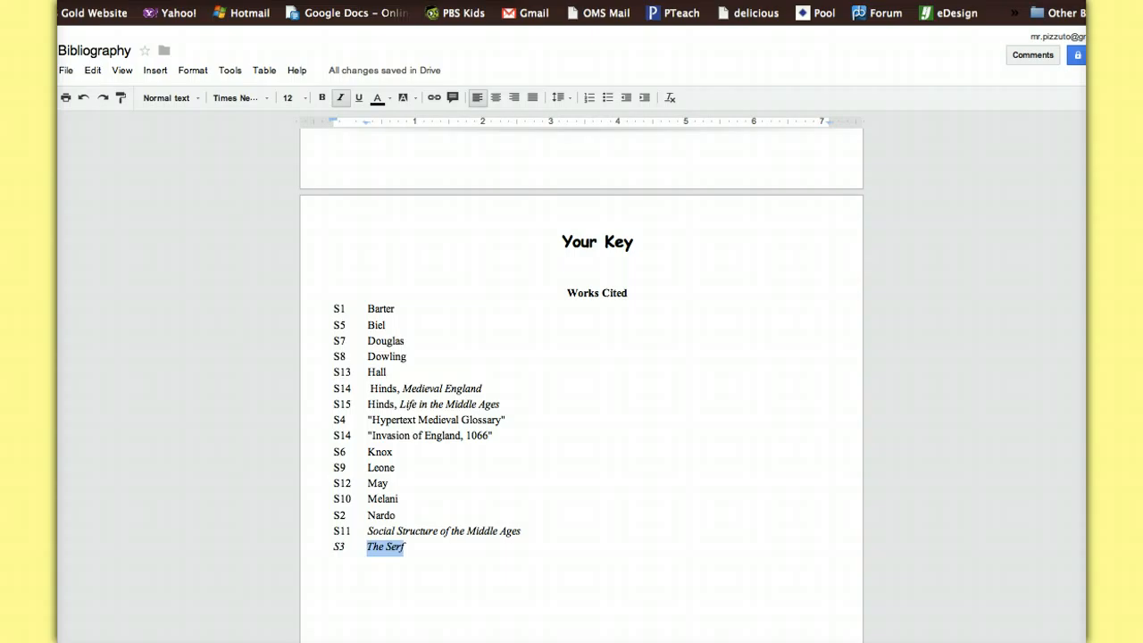
{"action": "left_click", "coordinate": [844, 1]}
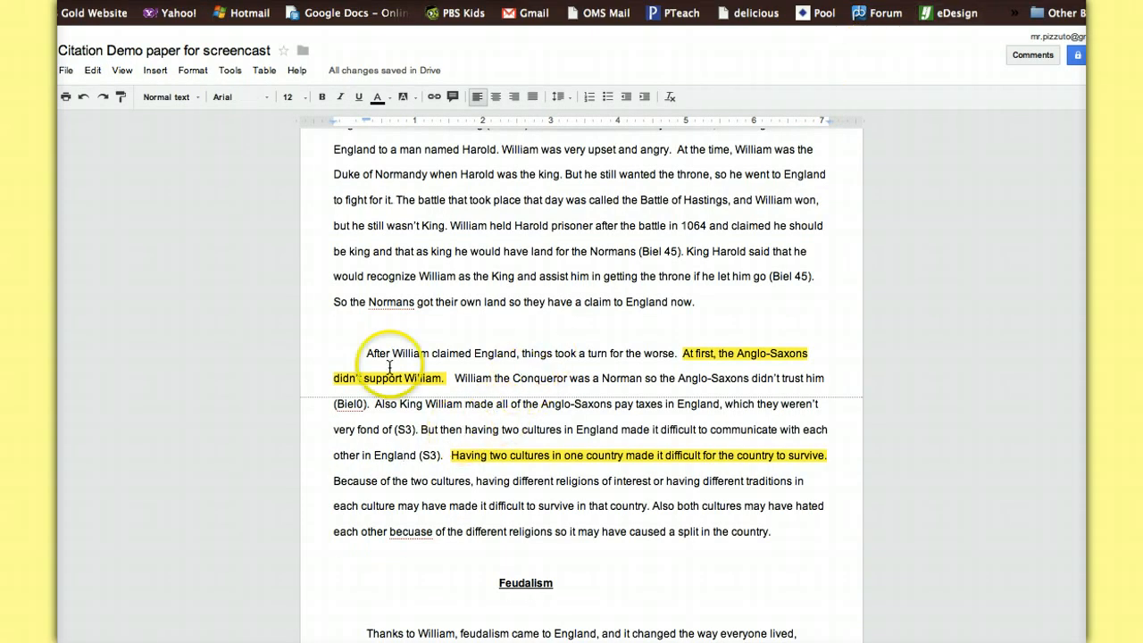
Use Find and replace to replace only the S3 after "each other in England" with The Serf.
{"action": "left_click", "coordinate": [93, 70]}
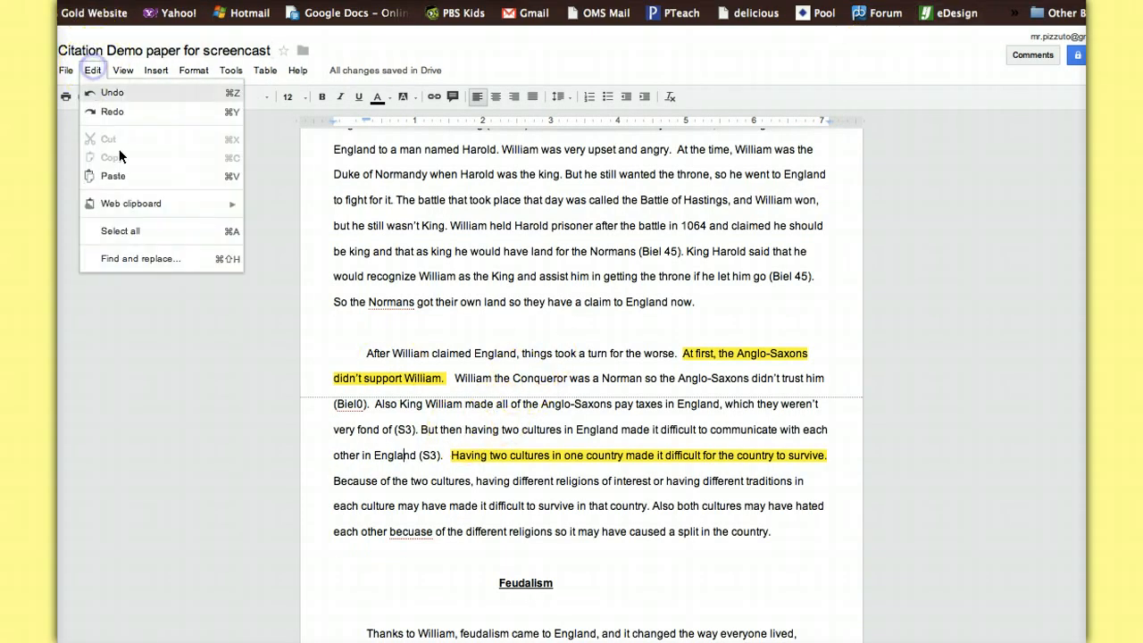
{"action": "left_click", "coordinate": [140, 259]}
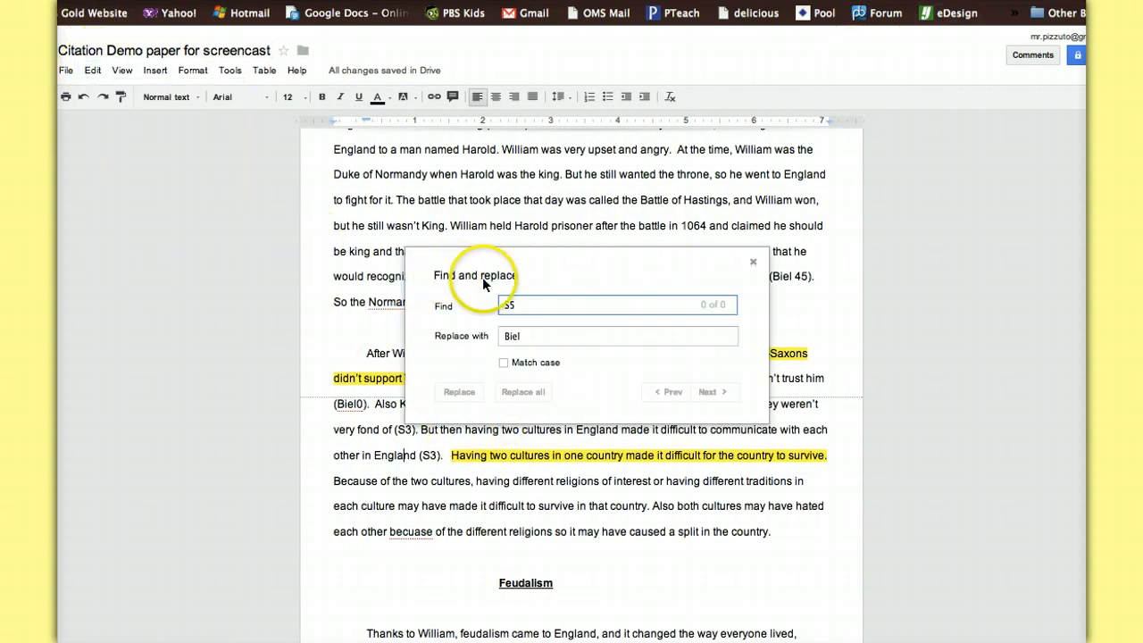
{"action": "left_click", "coordinate": [536, 305]}
{"action": "key", "text": "BackSpace"}
{"action": "type", "text": "3"}
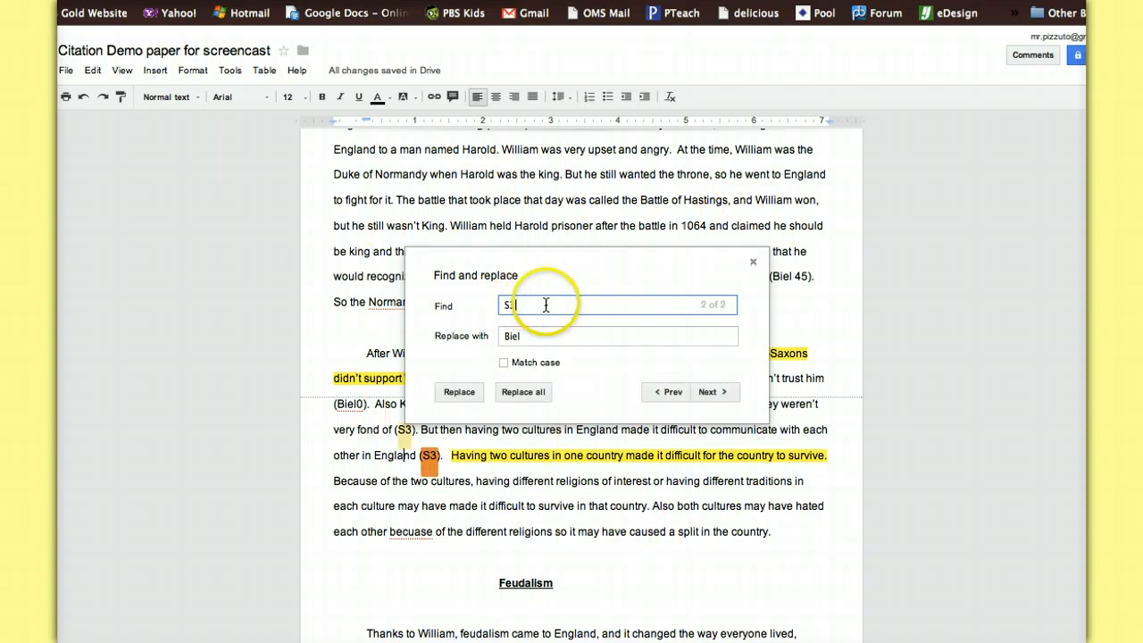
{"action": "left_click", "coordinate": [474, 336]}
{"action": "type", "text": "The Serf"}
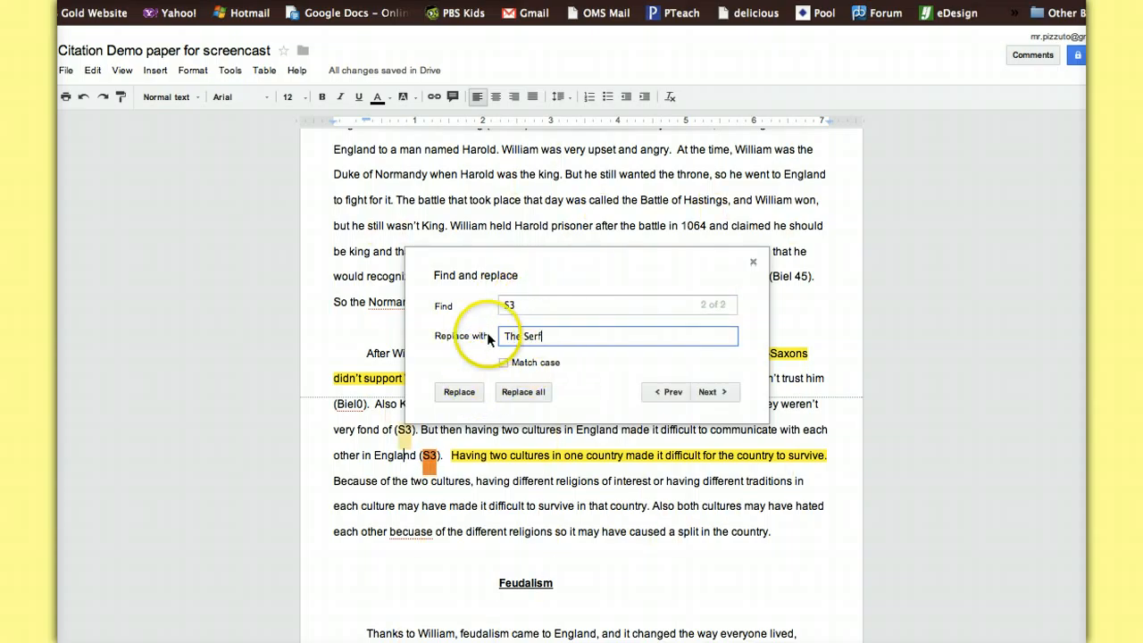
{"action": "left_click", "coordinate": [459, 392]}
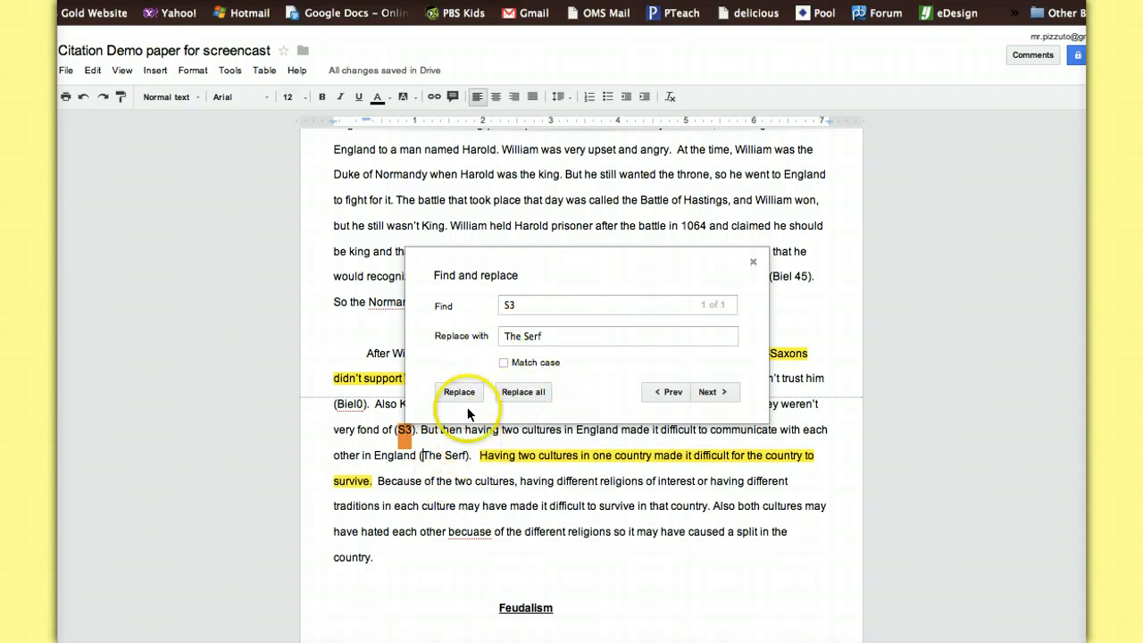
Clear the replacement text and paste the copied italic title The Serf over the remaining S3 citation after "very fond of".
{"action": "left_click", "coordinate": [674, 396]}
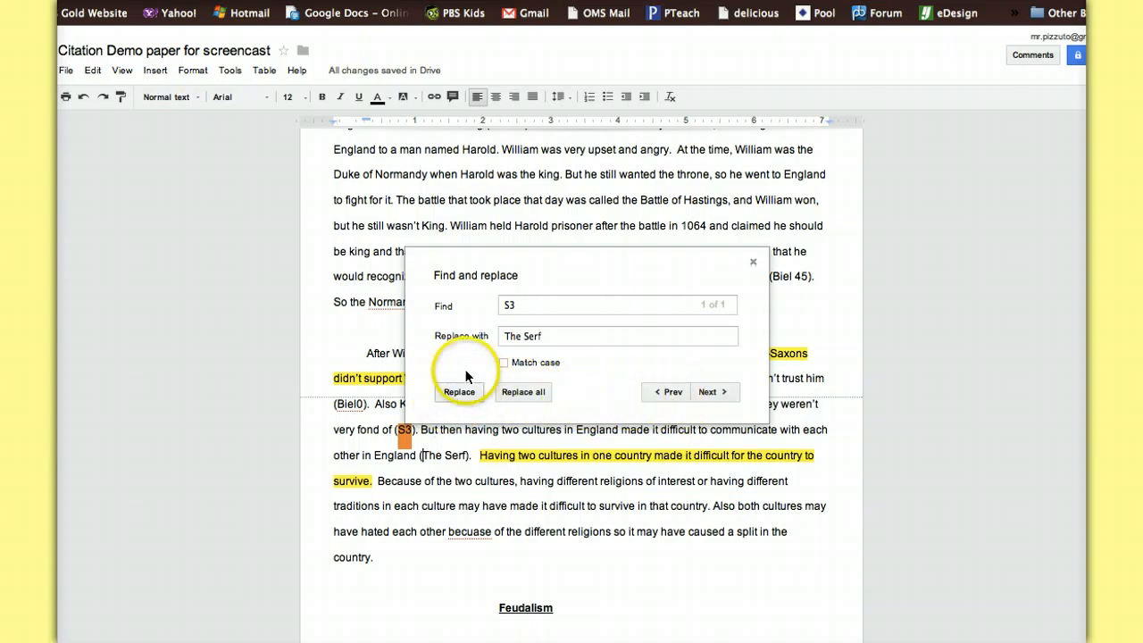
{"action": "left_click_drag", "start_coordinate": [546, 336], "coordinate": [456, 337]}
{"action": "key", "text": "ctrl+c"}
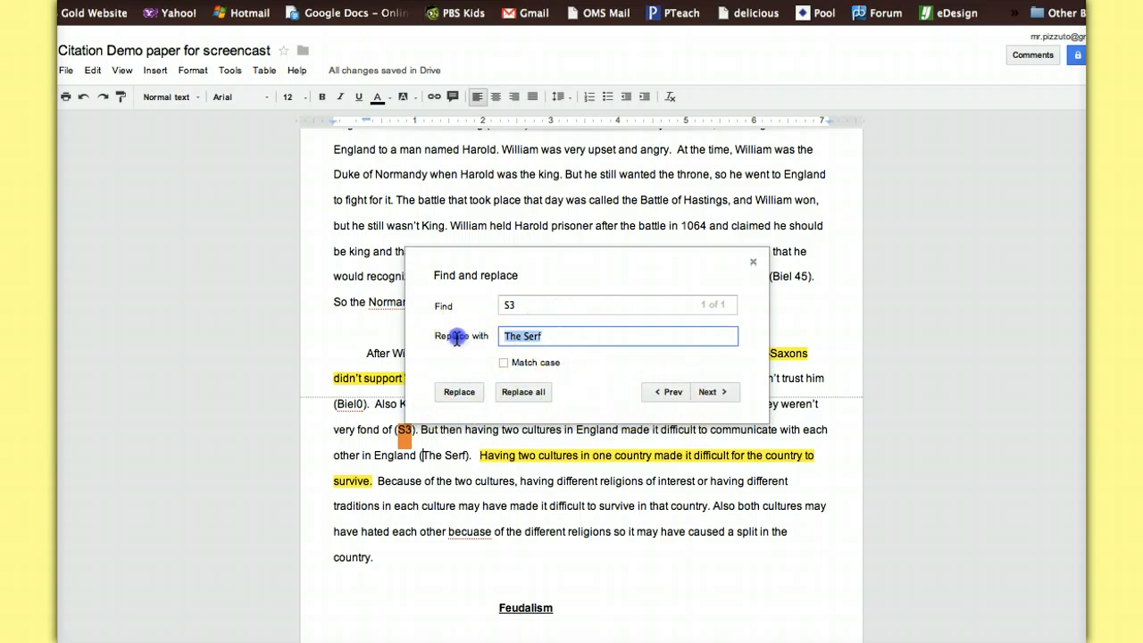
{"action": "key", "text": "BackSpace"}
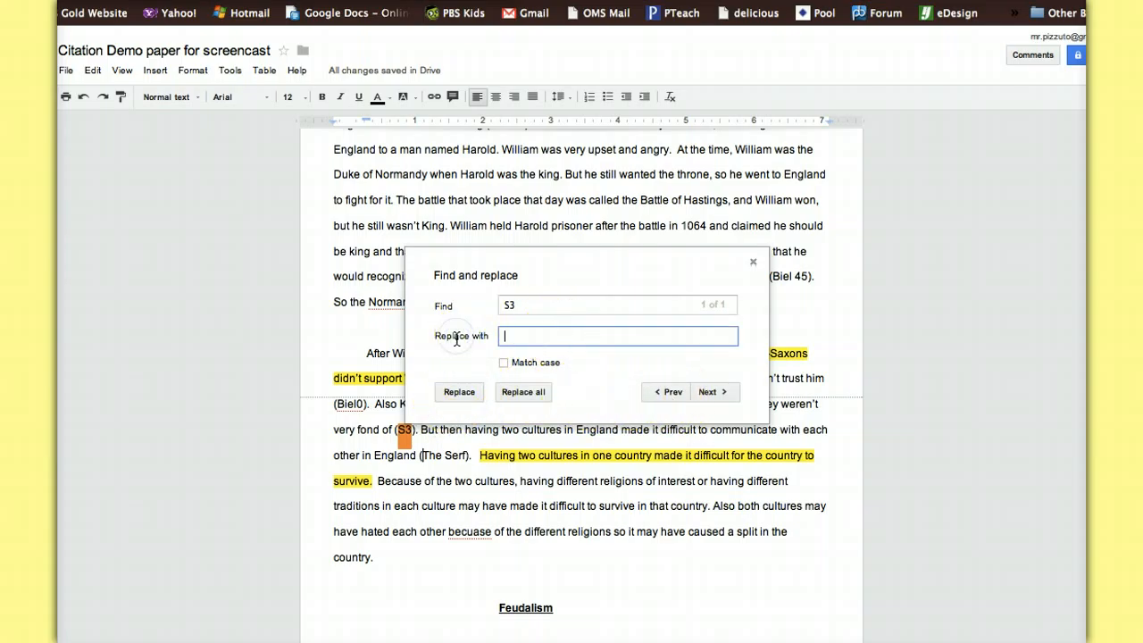
{"action": "left_click", "coordinate": [405, 431]}
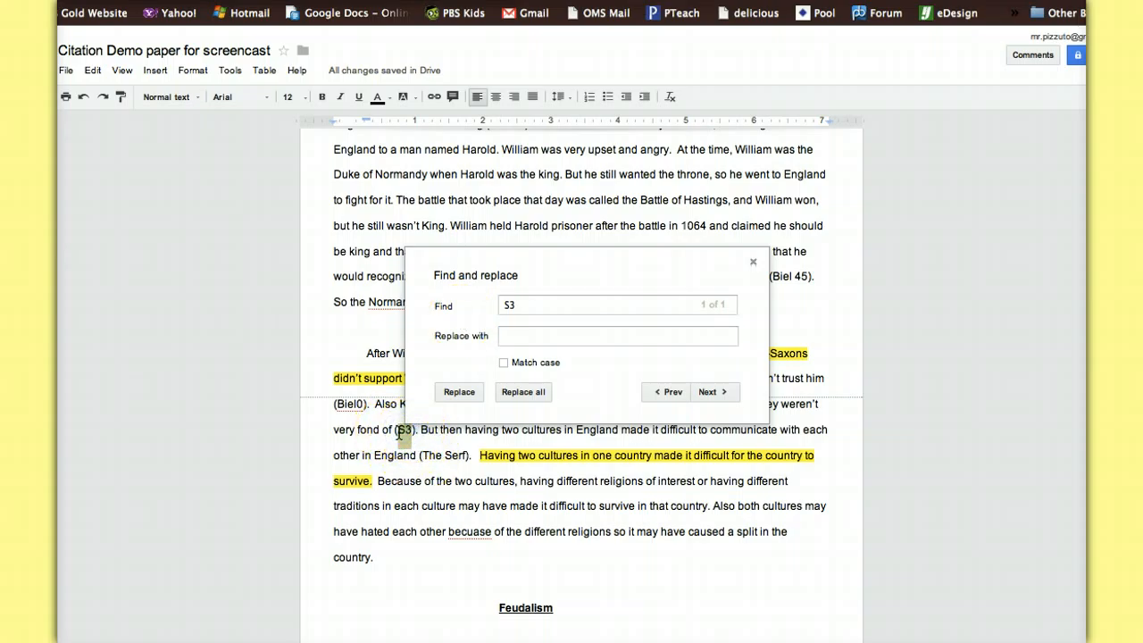
{"action": "left_click", "coordinate": [93, 70]}
{"action": "left_click", "coordinate": [123, 176]}
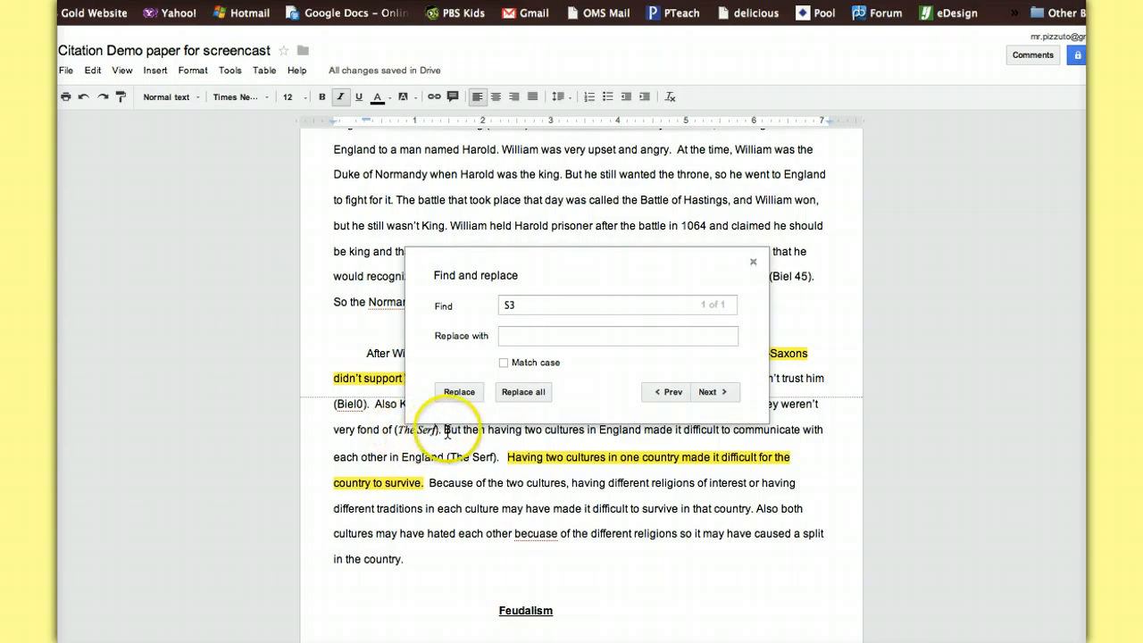
Italicize The Serf in the citation after "each other in England" and close Find and replace.
{"action": "left_click_drag", "start_coordinate": [497, 457], "coordinate": [451, 459]}
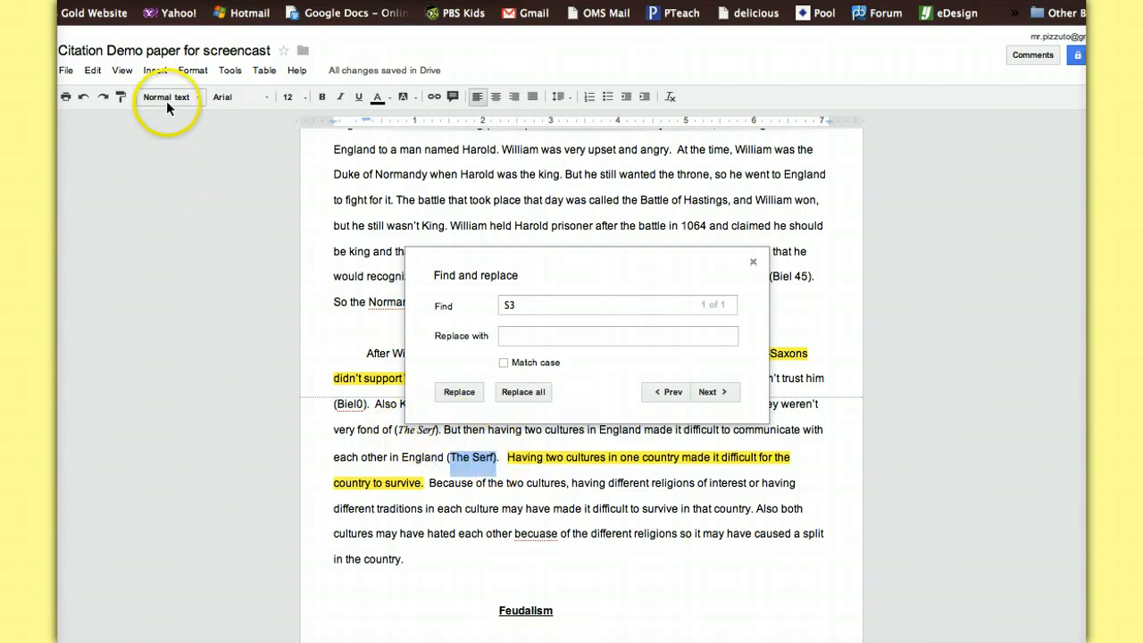
{"action": "left_click", "coordinate": [339, 98]}
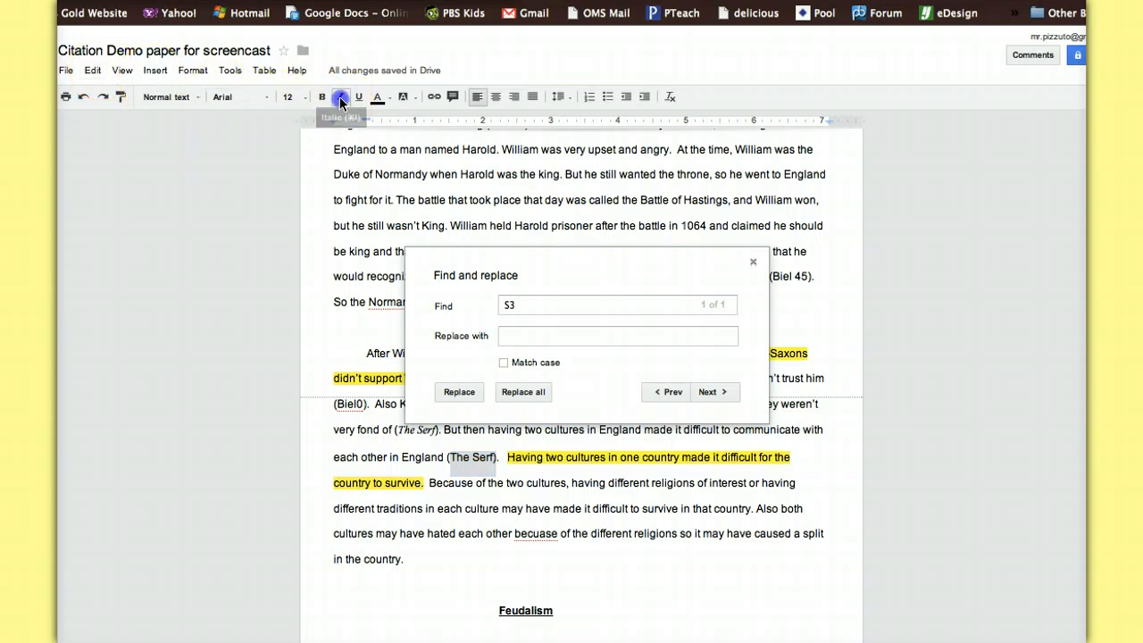
{"action": "left_click", "coordinate": [713, 393]}
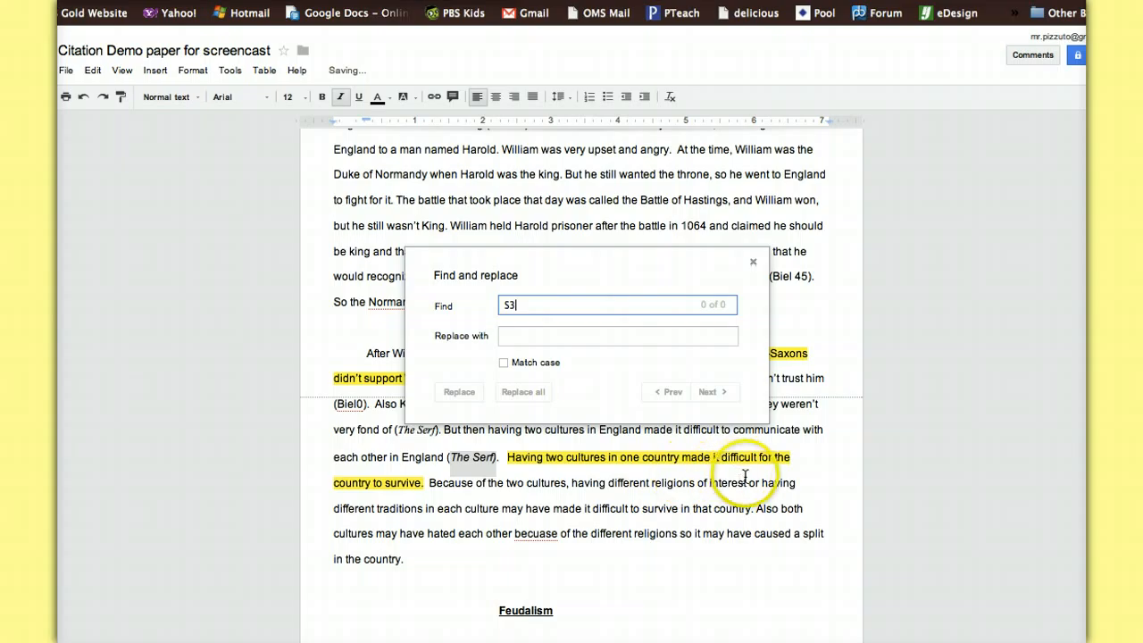
{"action": "left_click", "coordinate": [401, 430]}
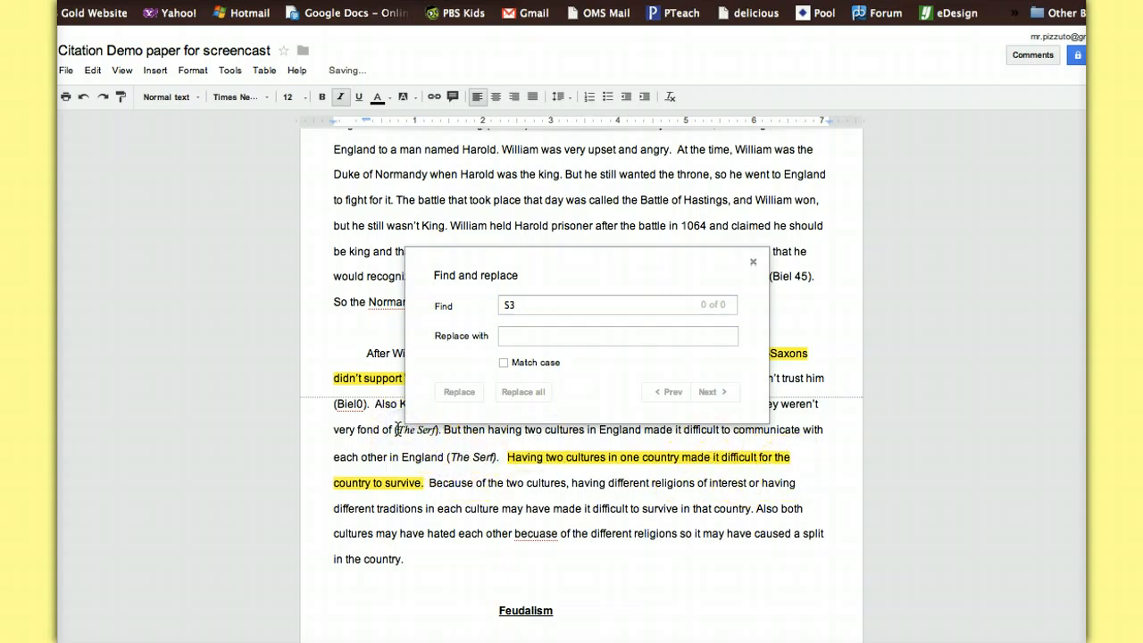
{"action": "left_click_drag", "start_coordinate": [397, 430], "coordinate": [434, 430]}
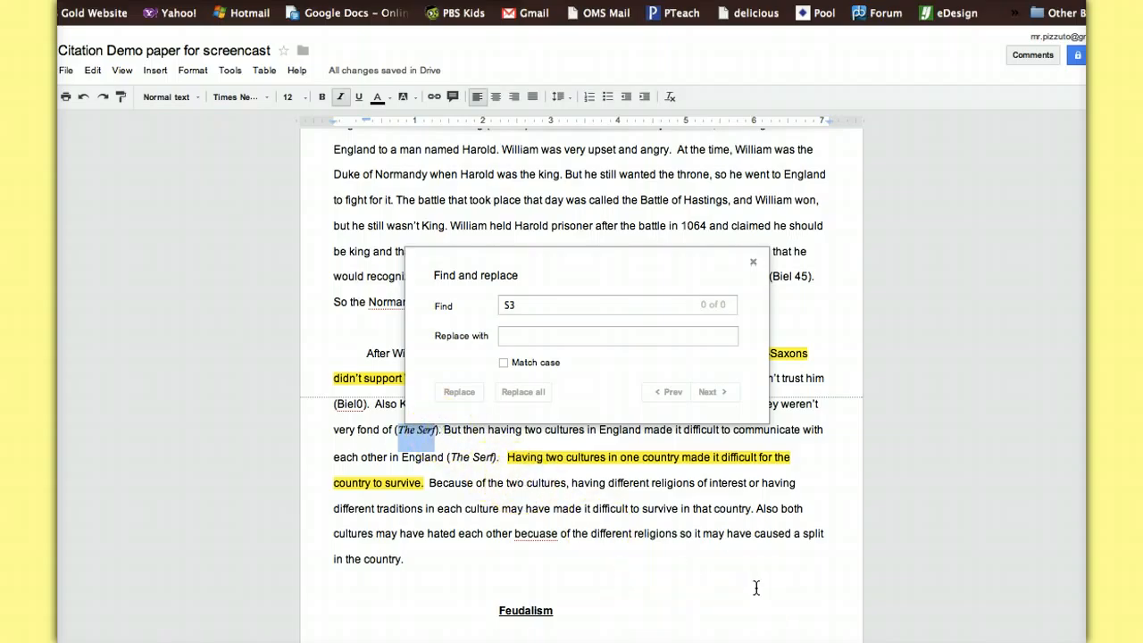
{"action": "left_click", "coordinate": [753, 261]}
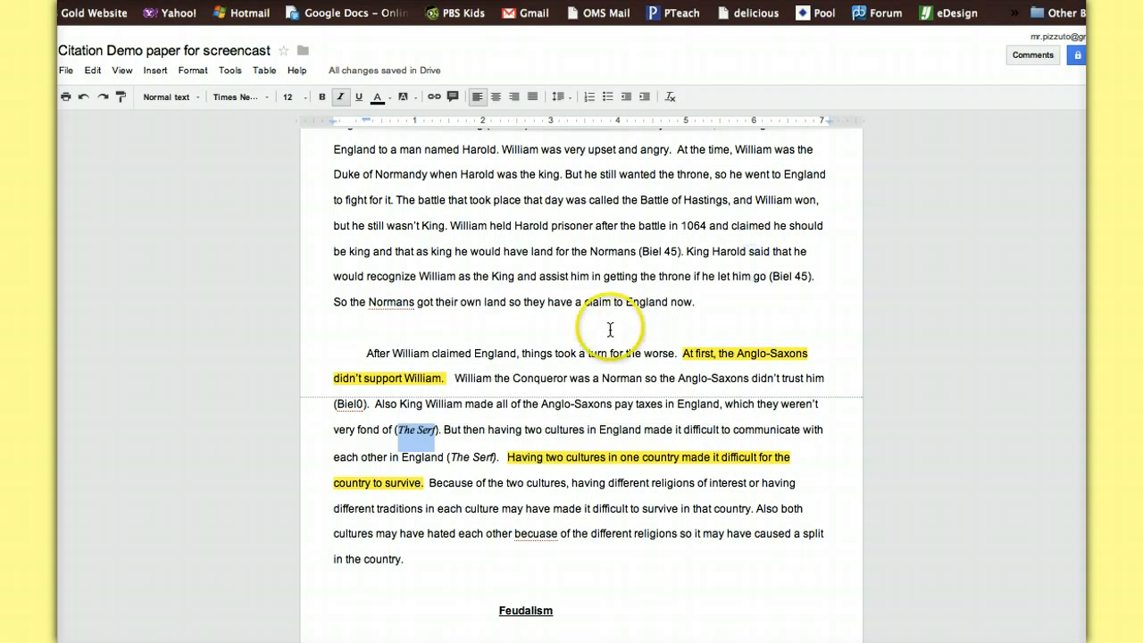